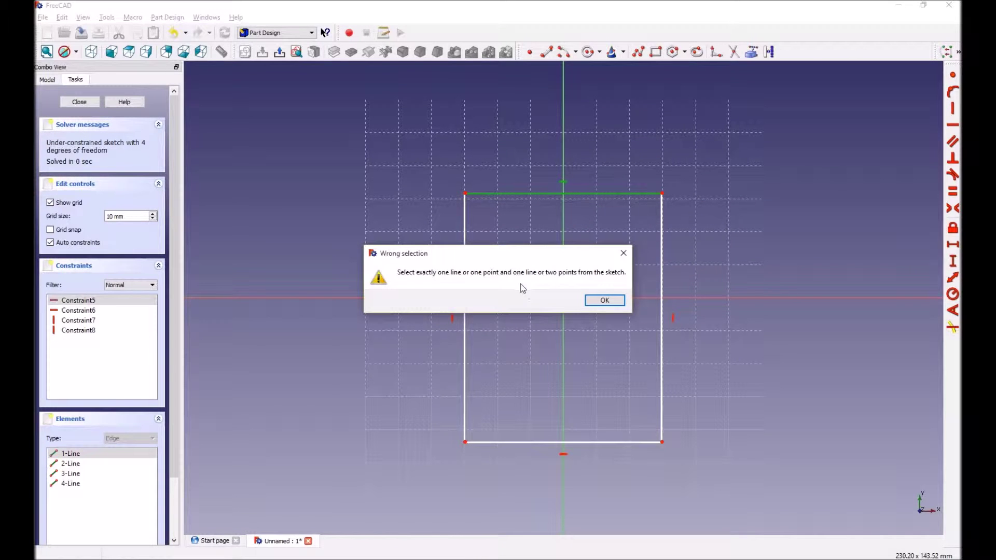
Step: Dismiss the Wrong selection warning and select the rectangle's two top corner points
{"action": "left_click", "coordinate": [604, 300]}
{"action": "left_click", "coordinate": [693, 160]}
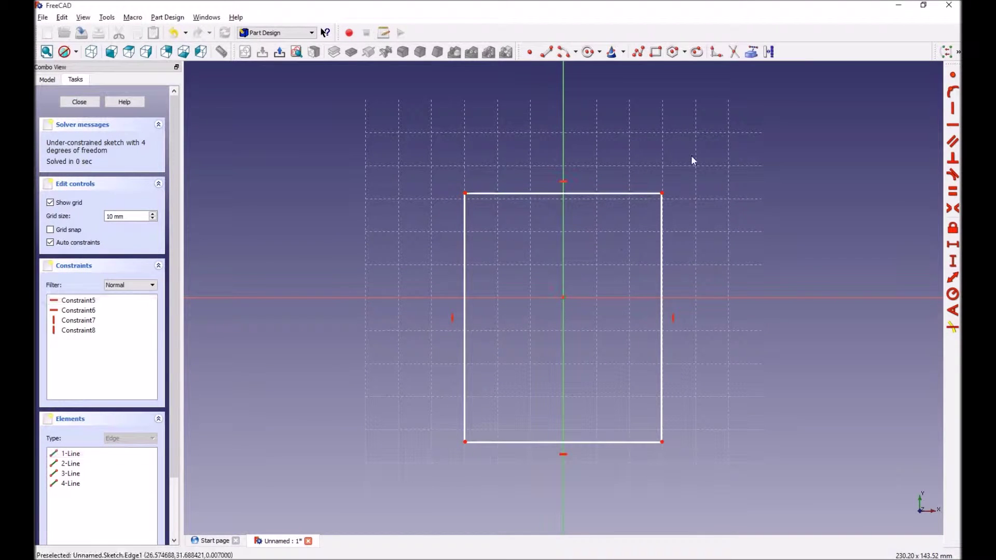
{"action": "left_click", "coordinate": [662, 194]}
{"action": "left_click", "coordinate": [465, 194]}
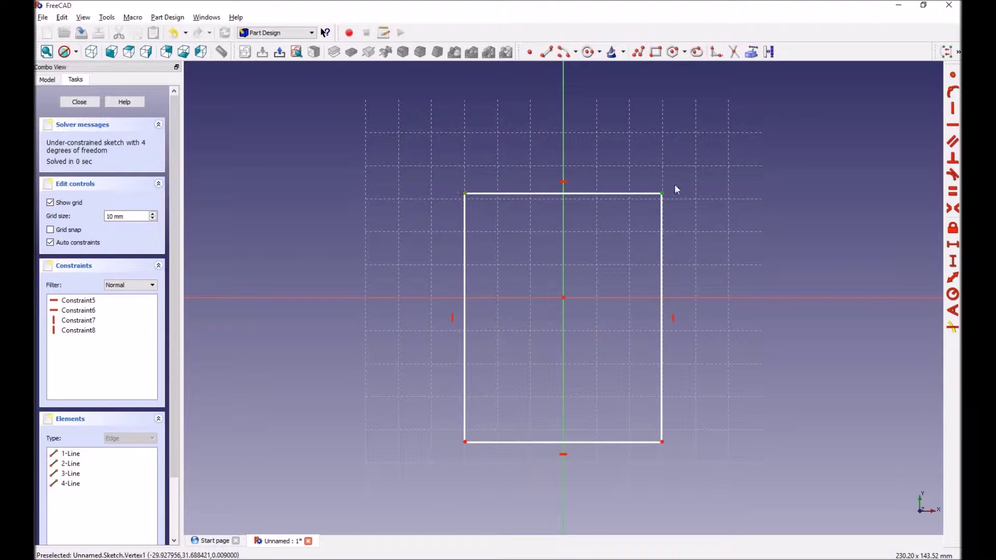
Step: Constrain the horizontal distance between the top corners to 47.5 mm
{"action": "left_click", "coordinate": [953, 277]}
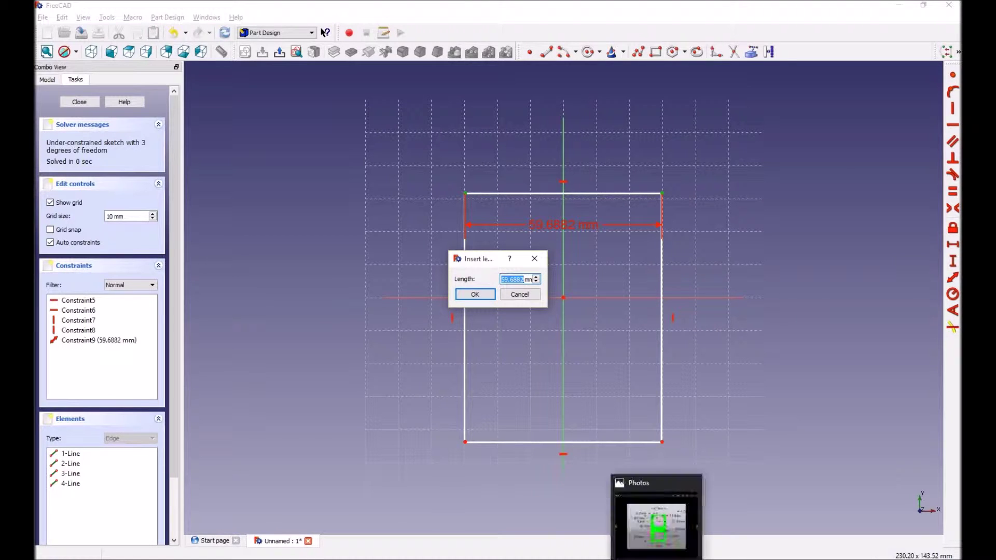
{"action": "left_click", "coordinate": [658, 519]}
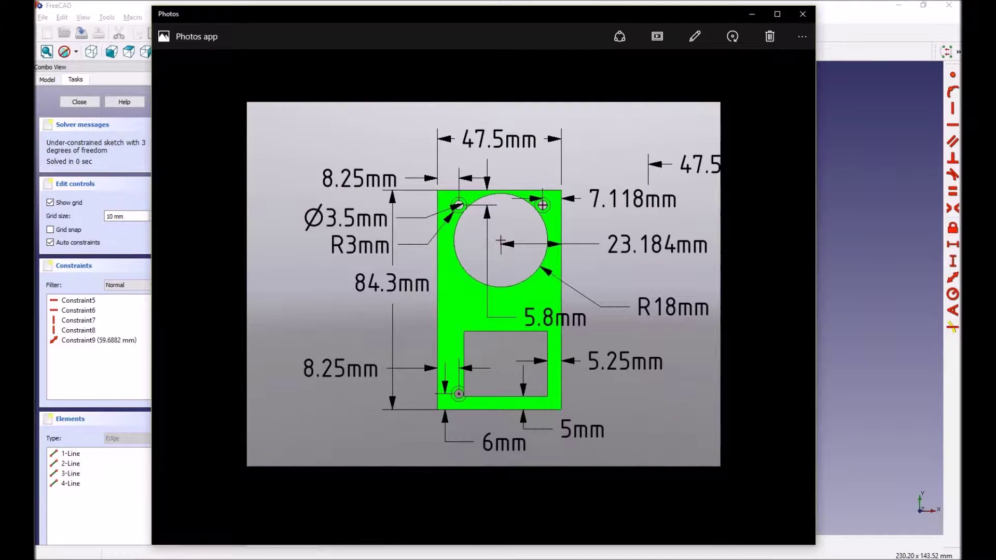
{"action": "key", "text": "alt+Tab"}
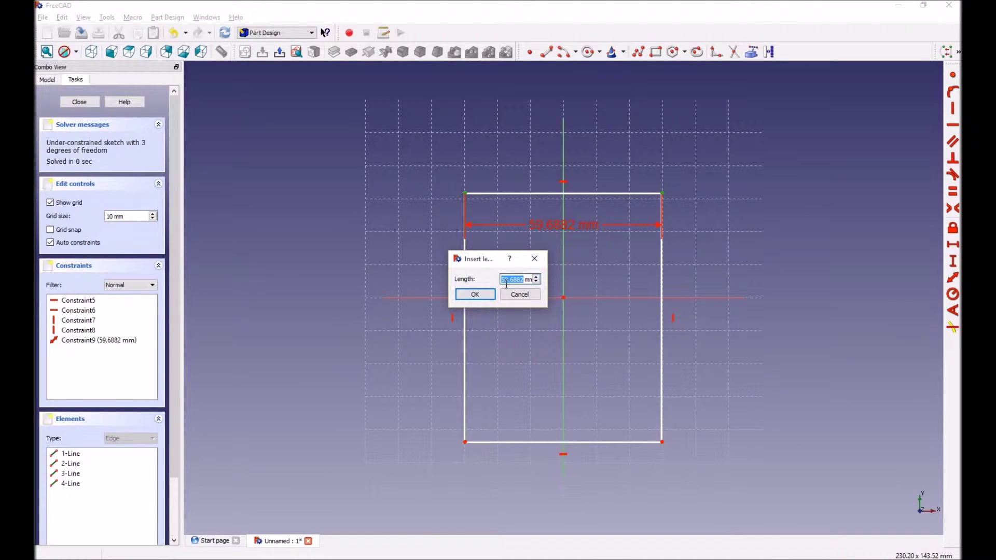
{"action": "type", "text": "47.5"}
{"action": "left_click", "coordinate": [477, 299]}
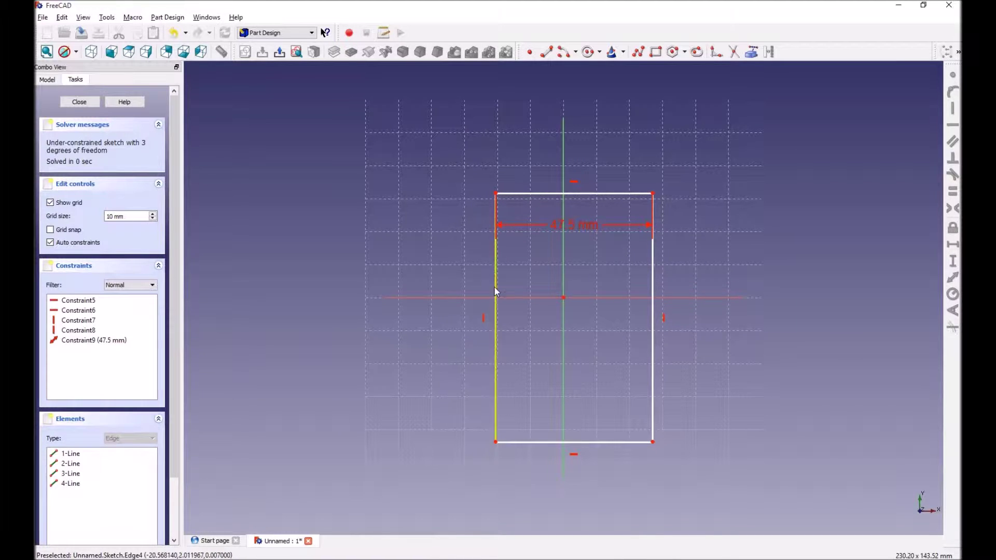
Step: Select the rectangle's left edge
{"action": "left_click_drag", "start_coordinate": [493, 278], "coordinate": [496, 278]}
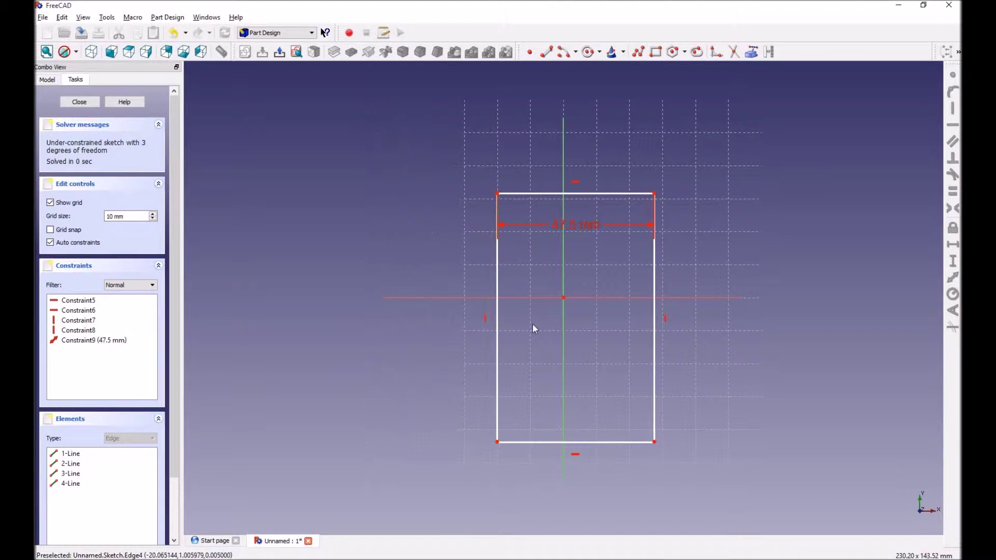
{"action": "left_click", "coordinate": [497, 260]}
{"action": "left_click", "coordinate": [497, 224]}
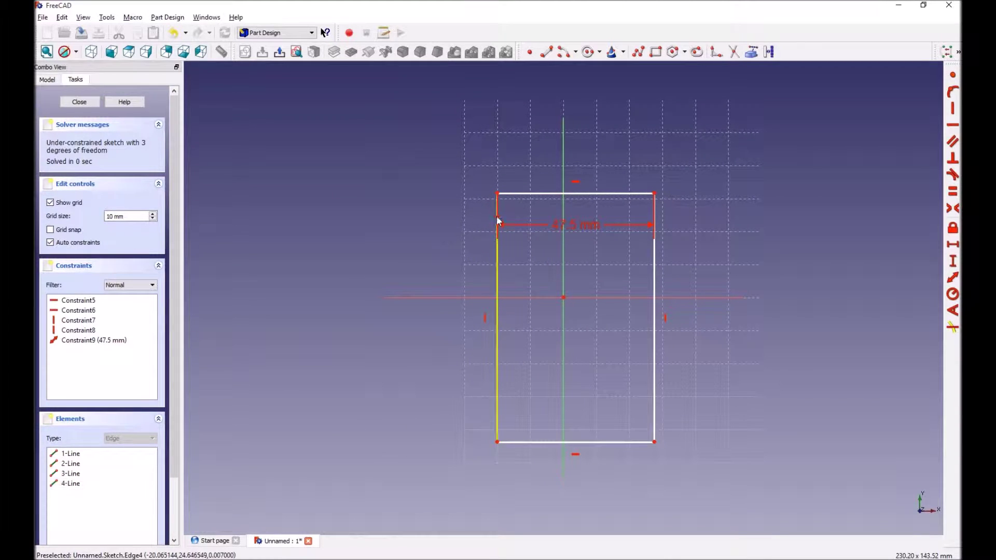
{"action": "left_click", "coordinate": [496, 259]}
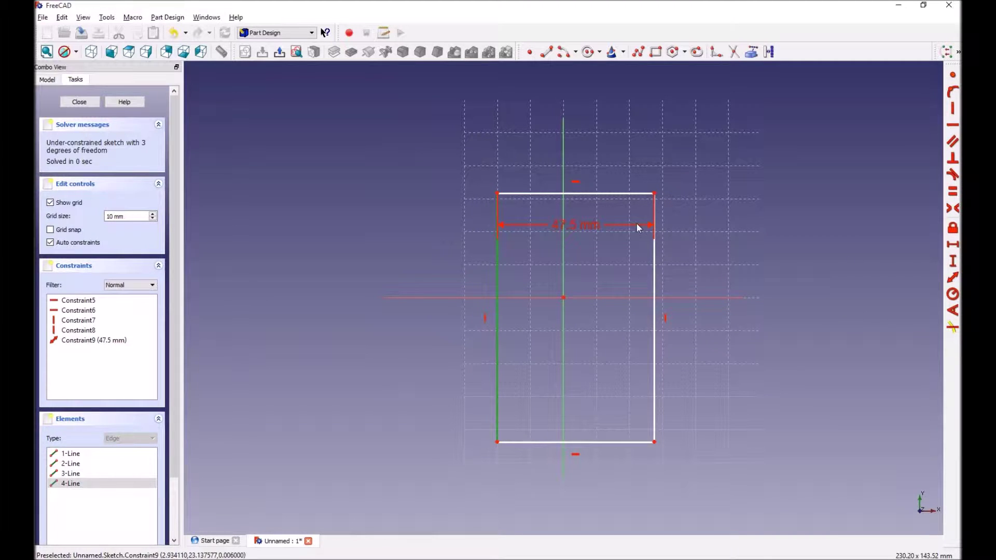
Step: Constrain the left edge's length to 84.3 mm, taken from the reference drawing
{"action": "left_click", "coordinate": [953, 277]}
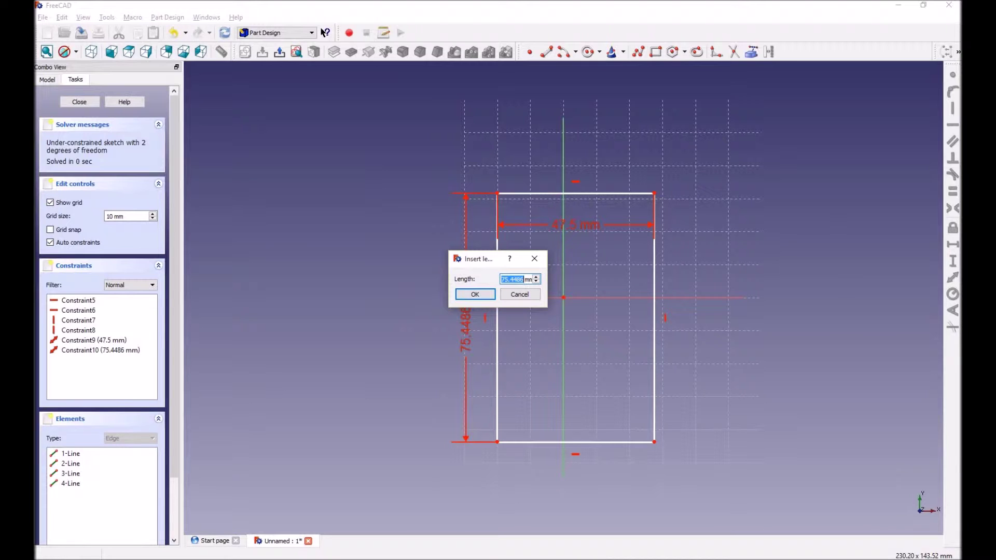
{"action": "left_click", "coordinate": [658, 519]}
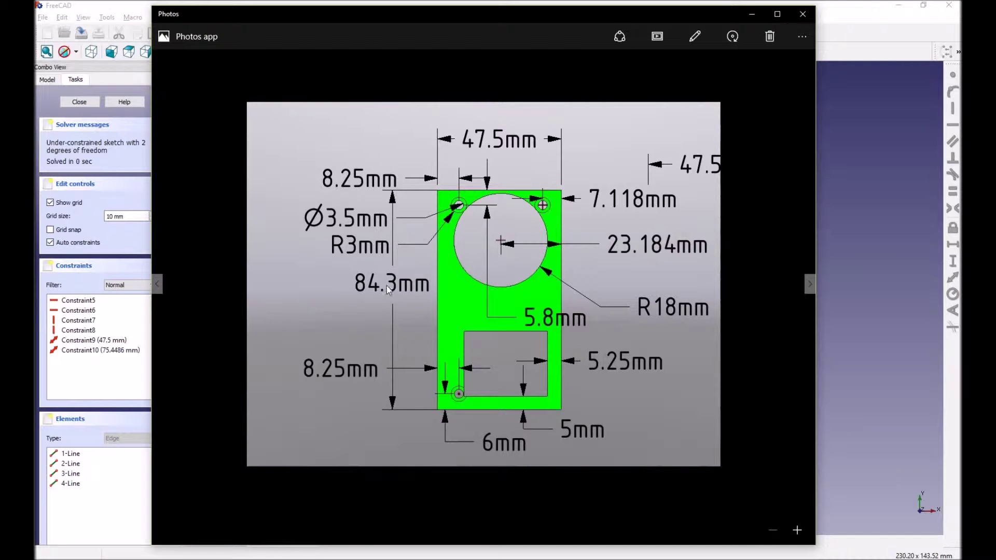
{"action": "left_click", "coordinate": [873, 441]}
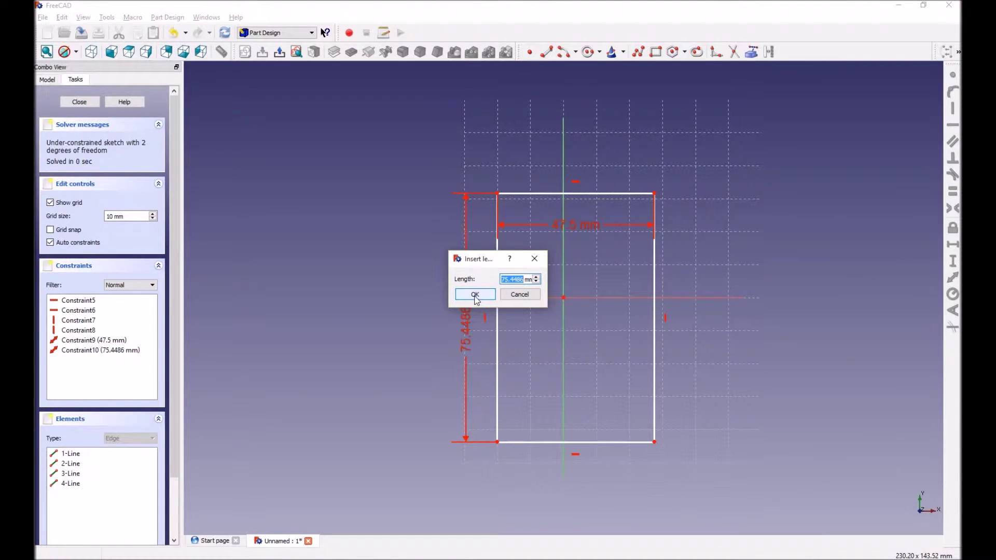
{"action": "type", "text": "84.3"}
{"action": "left_click", "coordinate": [476, 296]}
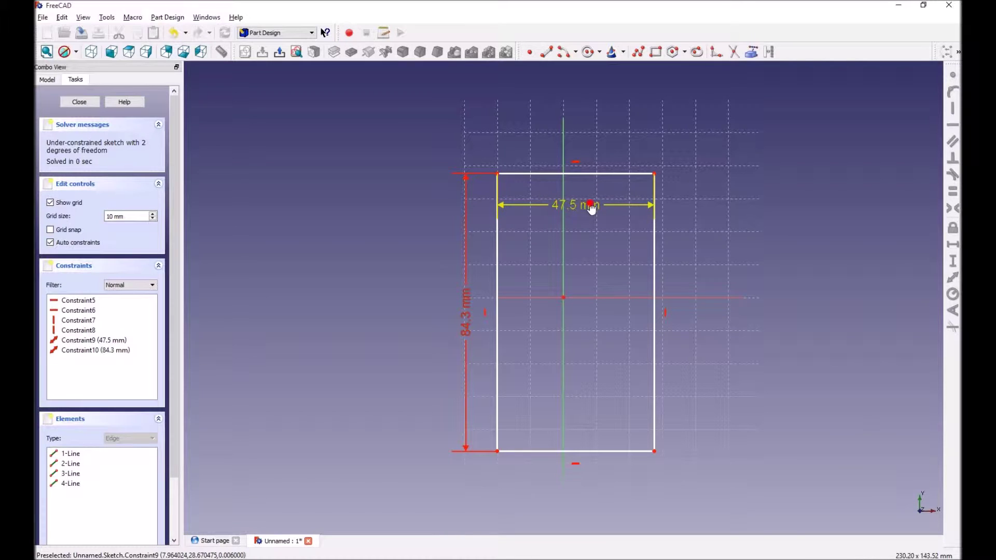
Step: Drag the 47.5 mm dimension label from inside the rectangle to above its top edge
{"action": "left_click_drag", "start_coordinate": [589, 204], "coordinate": [595, 138]}
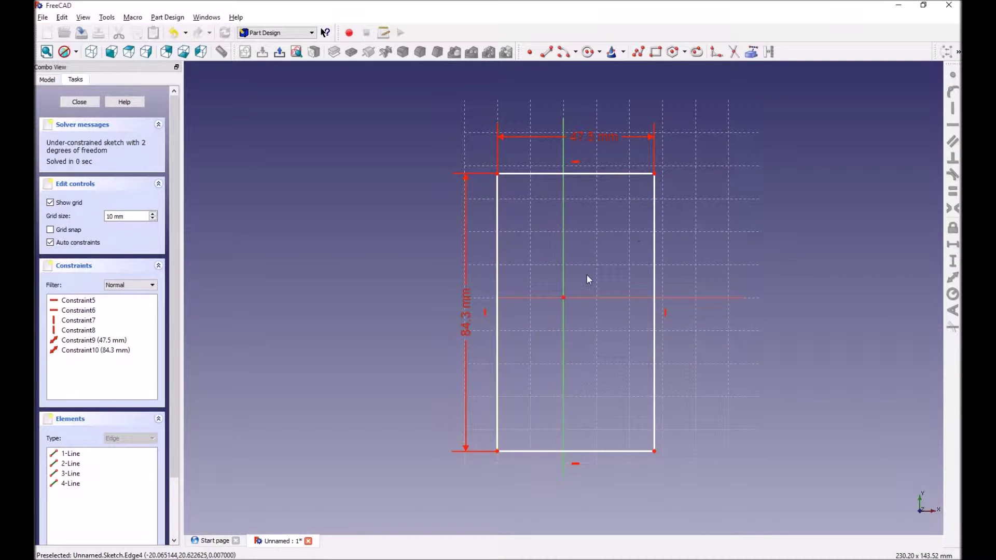
Step: Delete the left edge and draw a new vertical line up from the bottom-left corner
{"action": "left_click", "coordinate": [496, 270]}
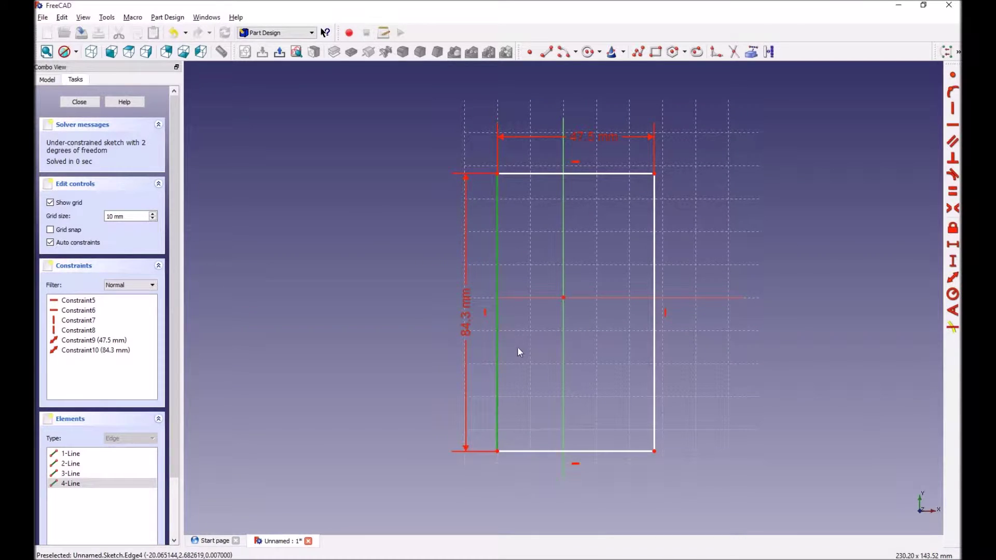
{"action": "key", "text": "Delete"}
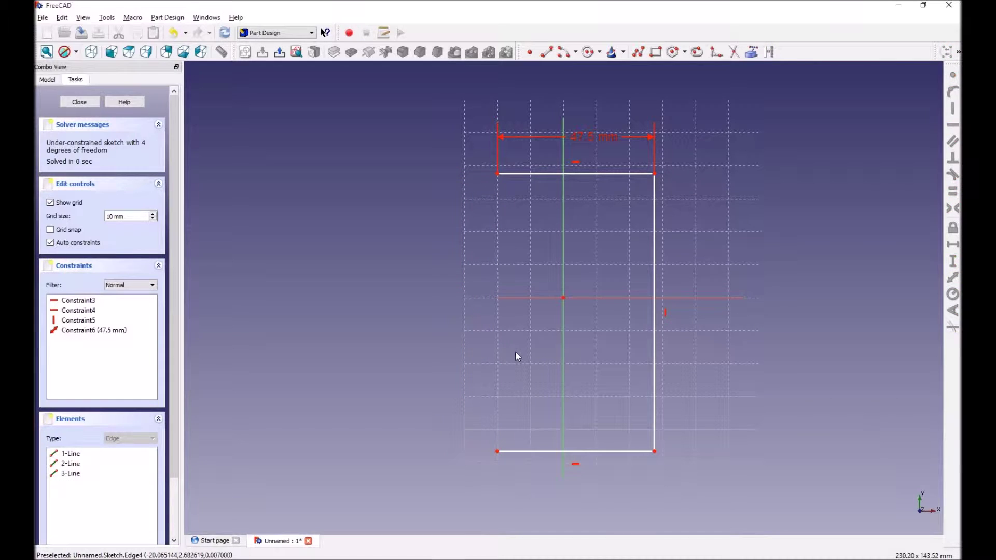
{"action": "left_click", "coordinate": [545, 53]}
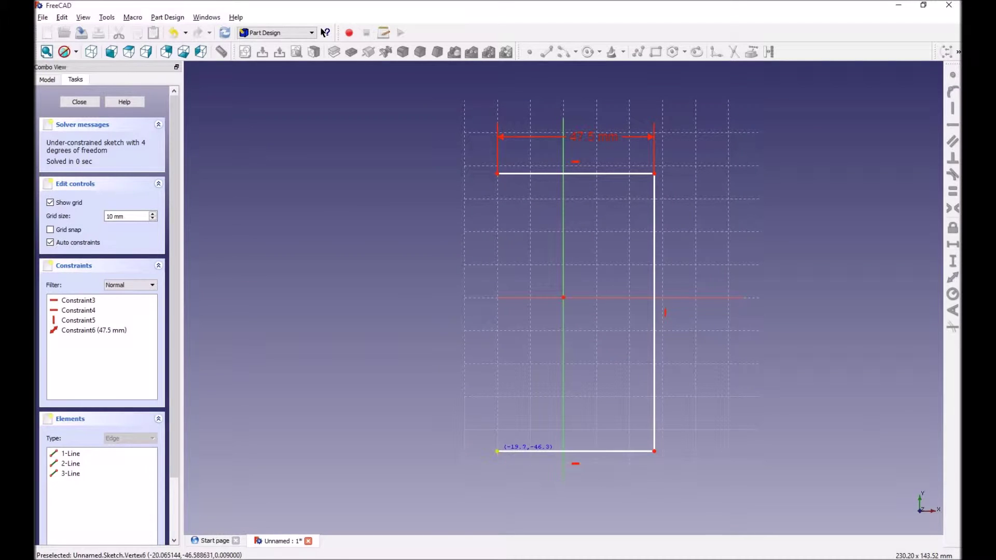
{"action": "left_click", "coordinate": [497, 451]}
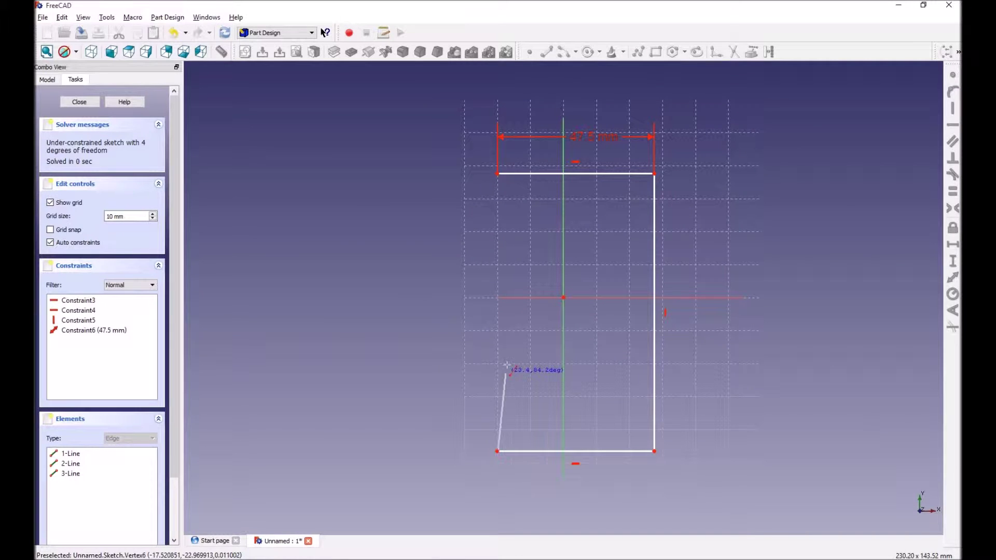
{"action": "left_click", "coordinate": [499, 200]}
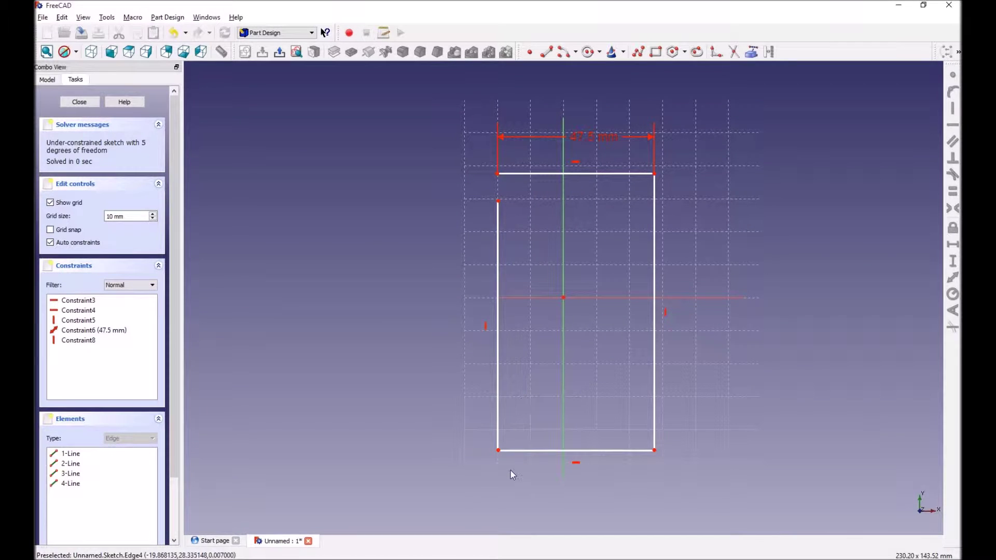
Step: Zoom and pan in on the sketch's bottom-left corner
{"action": "scroll", "coordinate": [496, 444], "scroll_direction": "down", "scroll_amount": 2}
{"action": "scroll", "coordinate": [495, 437], "scroll_direction": "up", "scroll_amount": 4}
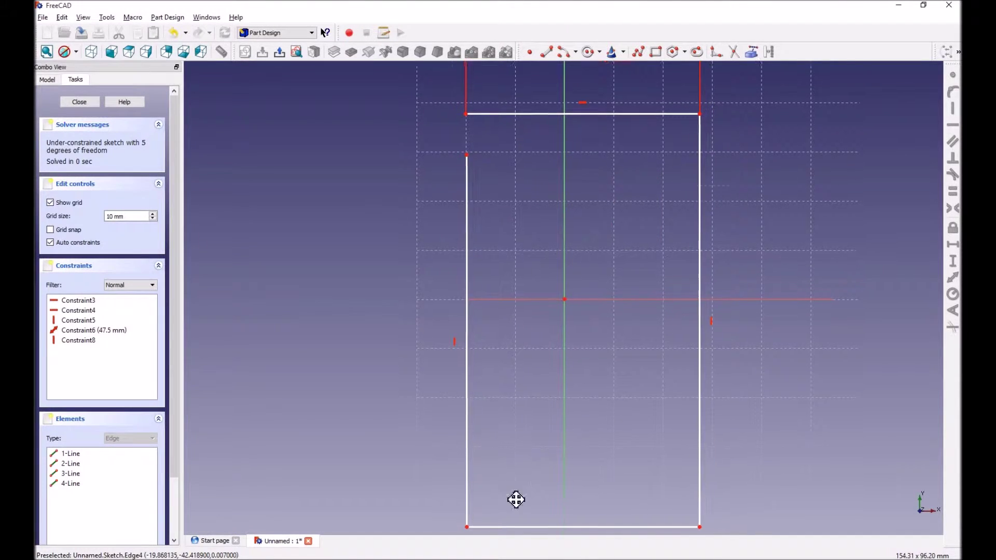
{"action": "mouse_move", "coordinate": [517, 500]}
{"action": "middle_mouse_down"}
{"action": "mouse_move", "coordinate": [548, 238]}
{"action": "mouse_move", "coordinate": [542, 440]}
{"action": "middle_mouse_up"}
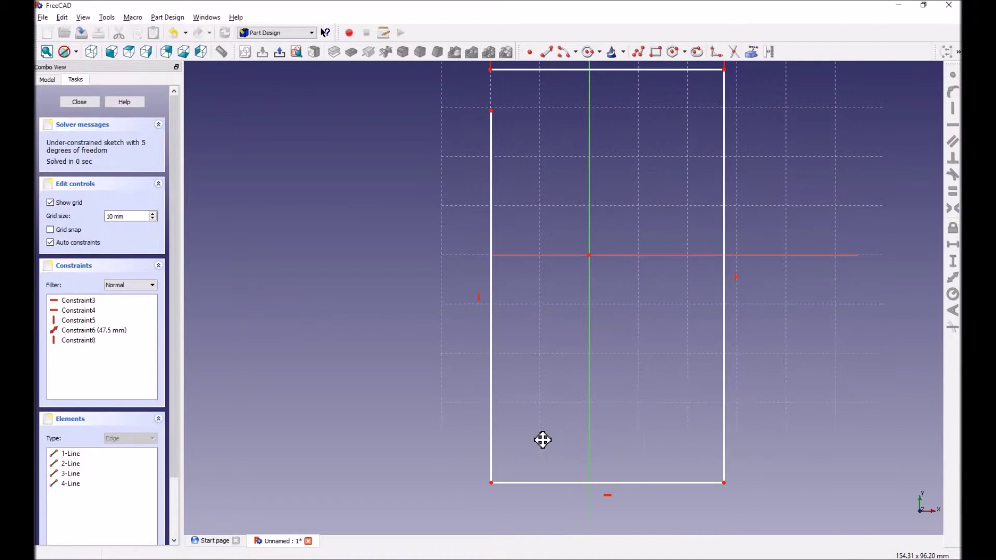
{"action": "scroll", "coordinate": [491, 485], "scroll_direction": "up", "scroll_amount": 2}
{"action": "scroll", "coordinate": [492, 490], "scroll_direction": "down", "scroll_amount": 1}
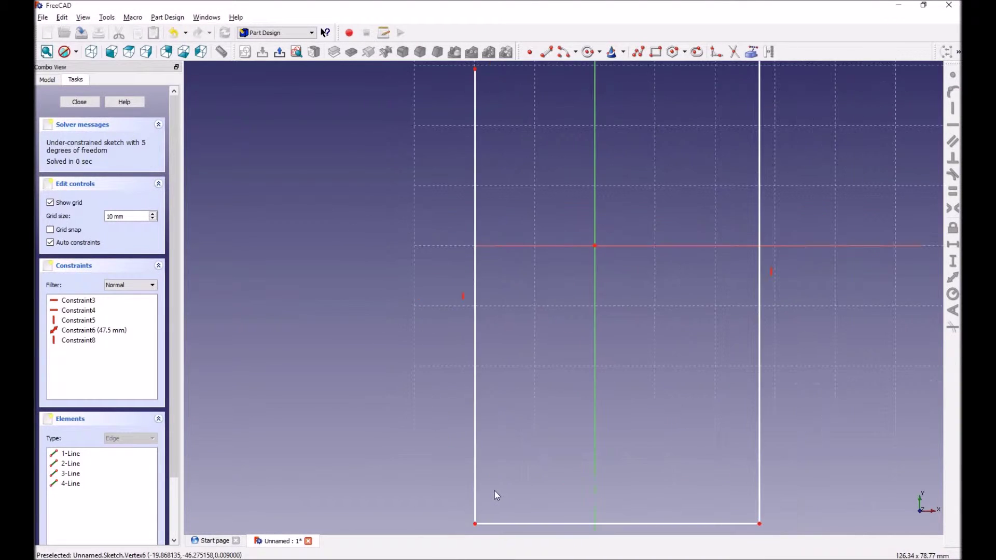
{"action": "scroll", "coordinate": [494, 491], "scroll_direction": "down", "scroll_amount": 2}
{"action": "mouse_move", "coordinate": [511, 485]}
{"action": "middle_mouse_down"}
{"action": "mouse_move", "coordinate": [534, 433]}
{"action": "mouse_move", "coordinate": [530, 396]}
{"action": "middle_mouse_up"}
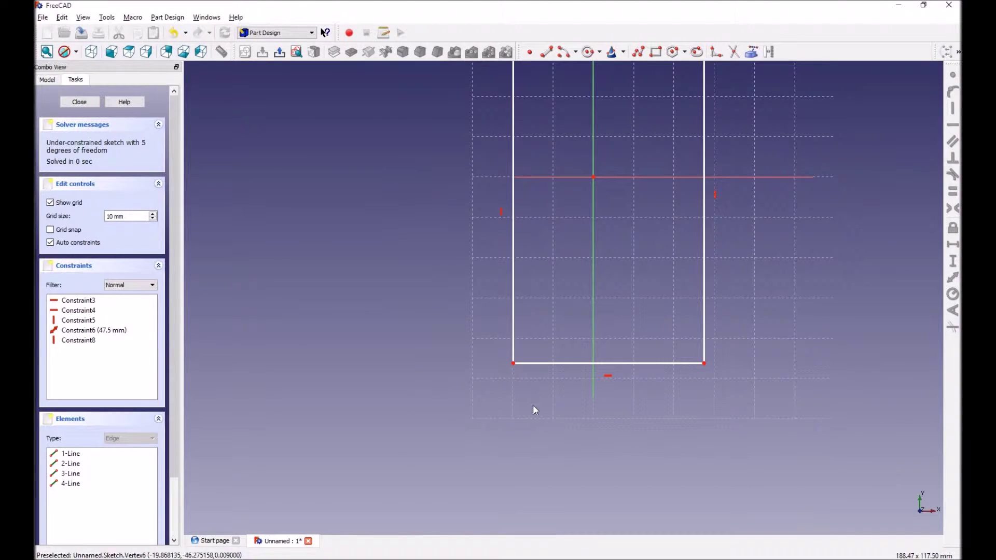
{"action": "scroll", "coordinate": [535, 410], "scroll_direction": "up", "scroll_amount": 3}
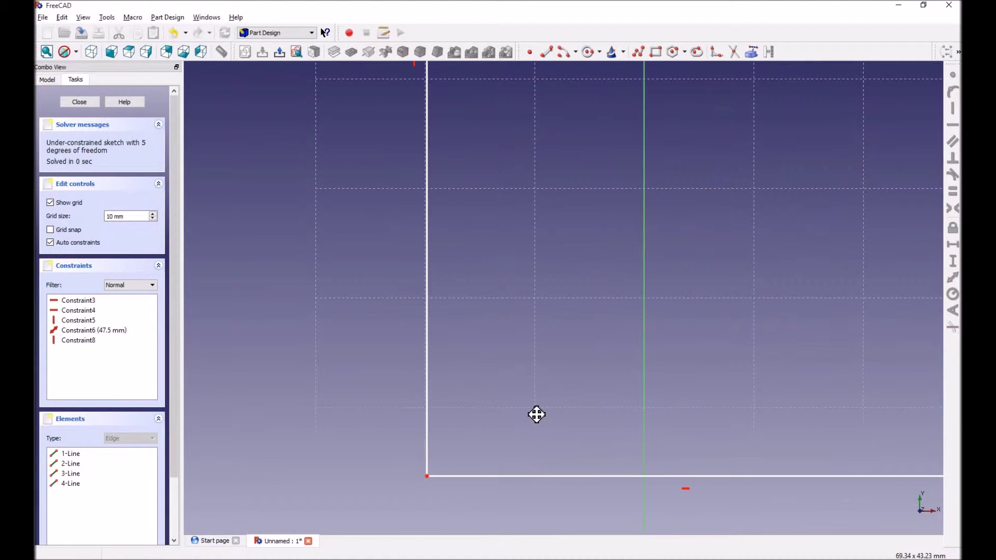
{"action": "mouse_move", "coordinate": [536, 414]}
{"action": "middle_mouse_down"}
{"action": "mouse_move", "coordinate": [616, 278]}
{"action": "mouse_move", "coordinate": [595, 328]}
{"action": "middle_mouse_up"}
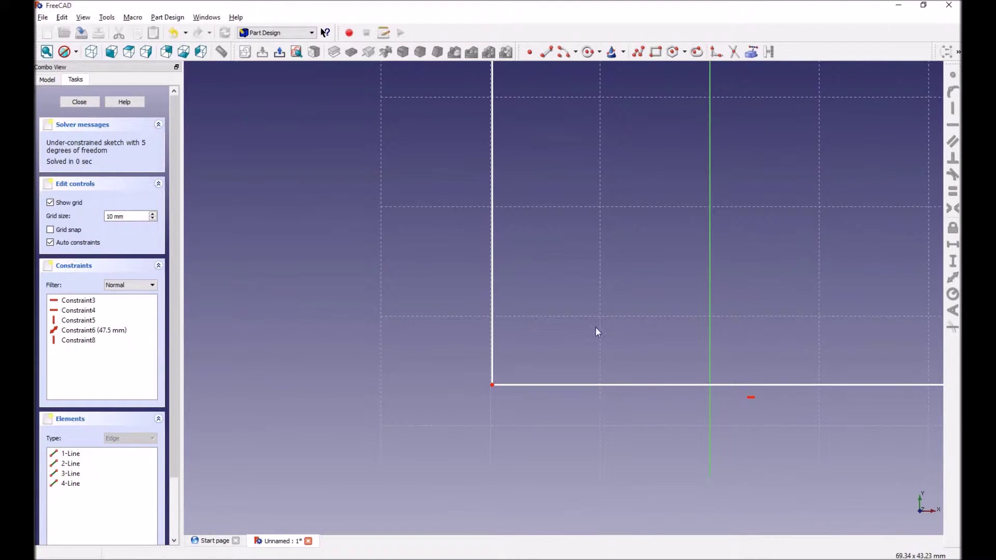
{"action": "scroll", "coordinate": [595, 328], "scroll_direction": "up", "scroll_amount": 2}
{"action": "middle_click_drag", "start_coordinate": [520, 407], "coordinate": [565, 369]}
{"action": "scroll", "coordinate": [520, 376], "scroll_direction": "up", "scroll_amount": 2}
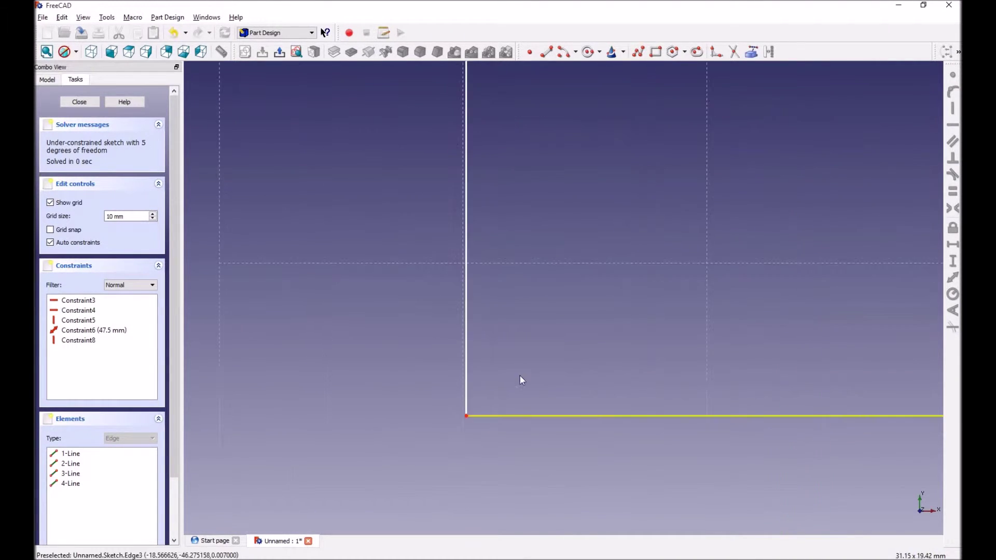
{"action": "middle_click_drag", "start_coordinate": [529, 403], "coordinate": [662, 305]}
{"action": "scroll", "coordinate": [623, 358], "scroll_direction": "up", "scroll_amount": 5}
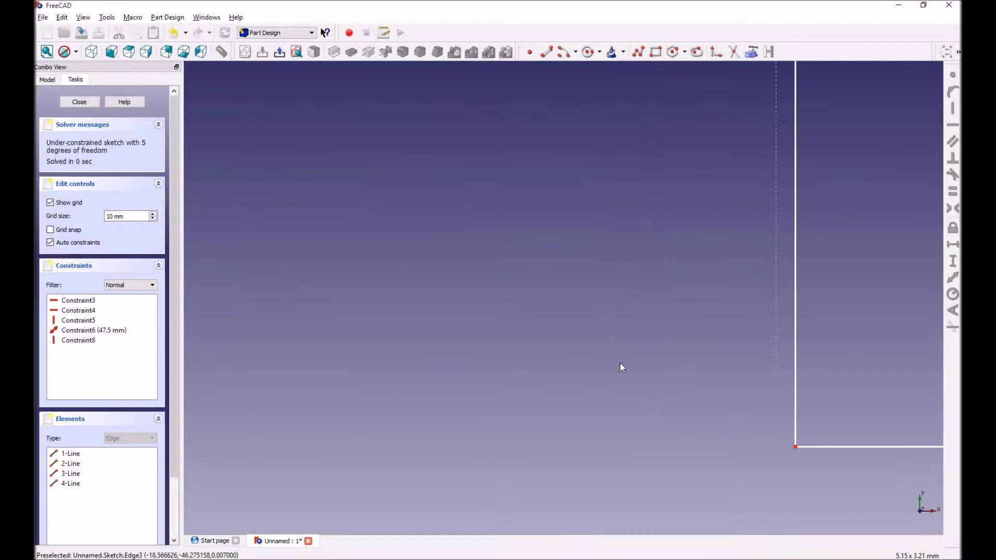
{"action": "middle_click_drag", "start_coordinate": [621, 367], "coordinate": [425, 327]}
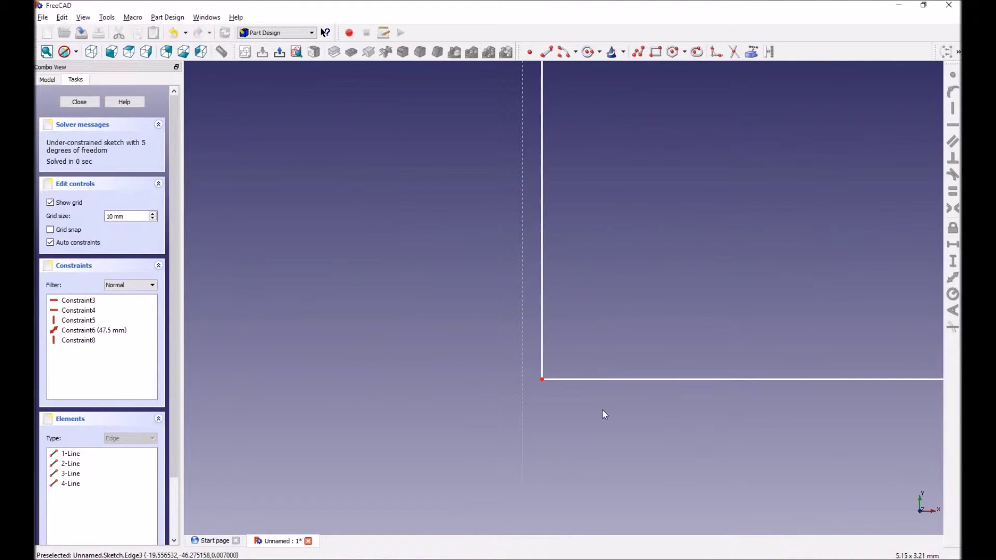
Step: Pan and zoom so the whole enlarged rectangle sits centred in view
{"action": "mouse_move", "coordinate": [602, 411]}
{"action": "middle_mouse_down"}
{"action": "mouse_move", "coordinate": [598, 345]}
{"action": "mouse_move", "coordinate": [560, 403]}
{"action": "mouse_move", "coordinate": [534, 413]}
{"action": "middle_mouse_up"}
{"action": "scroll", "coordinate": [527, 392], "scroll_direction": "down", "scroll_amount": 2}
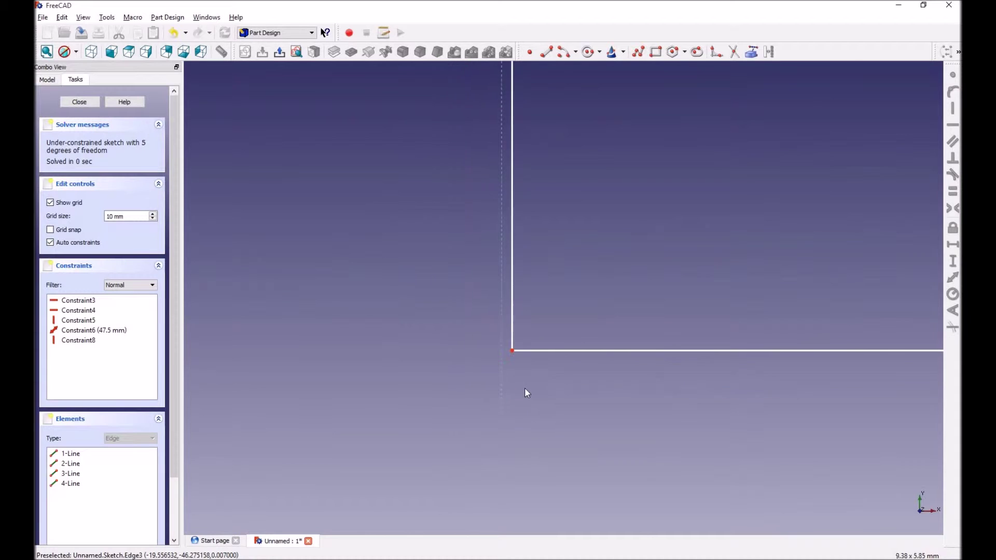
{"action": "scroll", "coordinate": [527, 393], "scroll_direction": "down", "scroll_amount": 10}
{"action": "middle_click_drag", "start_coordinate": [613, 164], "coordinate": [597, 325]}
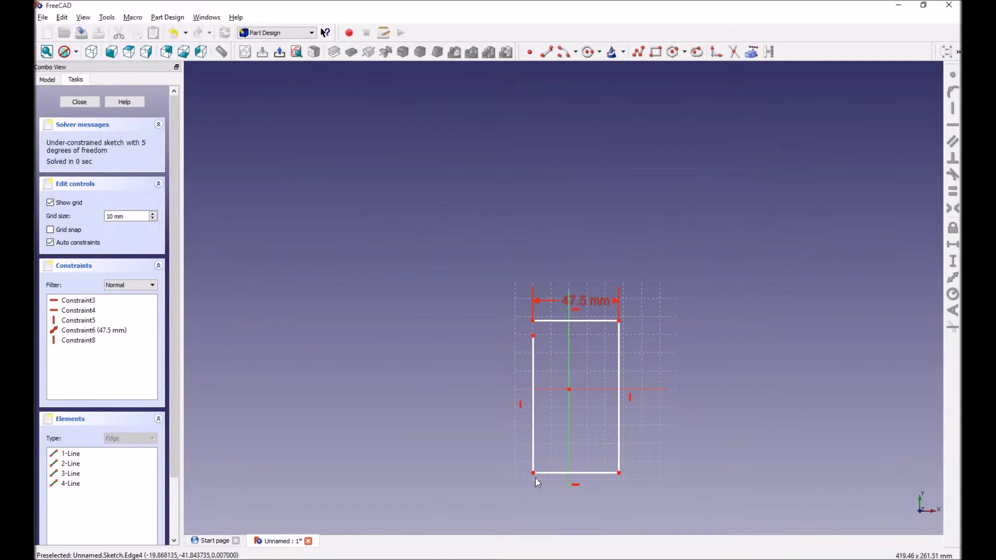
{"action": "scroll", "coordinate": [534, 478], "scroll_direction": "up", "scroll_amount": 2}
{"action": "middle_click_drag", "start_coordinate": [535, 484], "coordinate": [586, 257]}
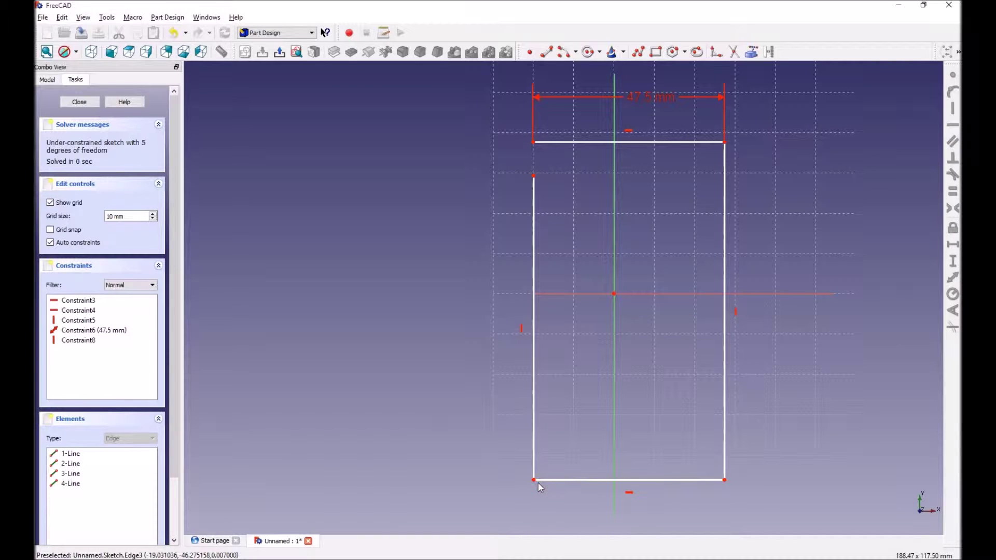
Step: Make the left line's top endpoint coincident with the rectangle's top-left corner
{"action": "mouse_move", "coordinate": [551, 238]}
{"action": "middle_mouse_down"}
{"action": "mouse_move", "coordinate": [545, 191]}
{"action": "mouse_move", "coordinate": [491, 209]}
{"action": "middle_mouse_up"}
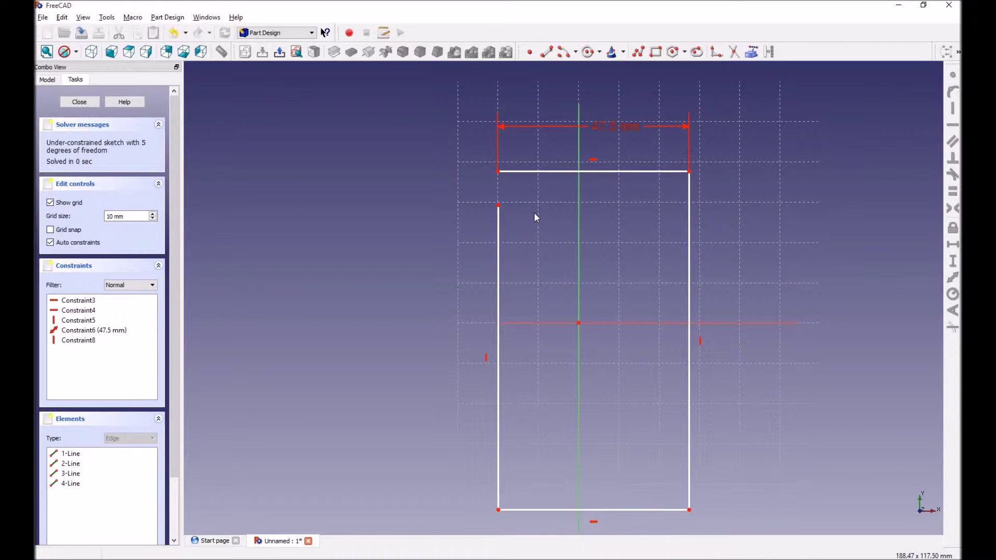
{"action": "left_click", "coordinate": [497, 205]}
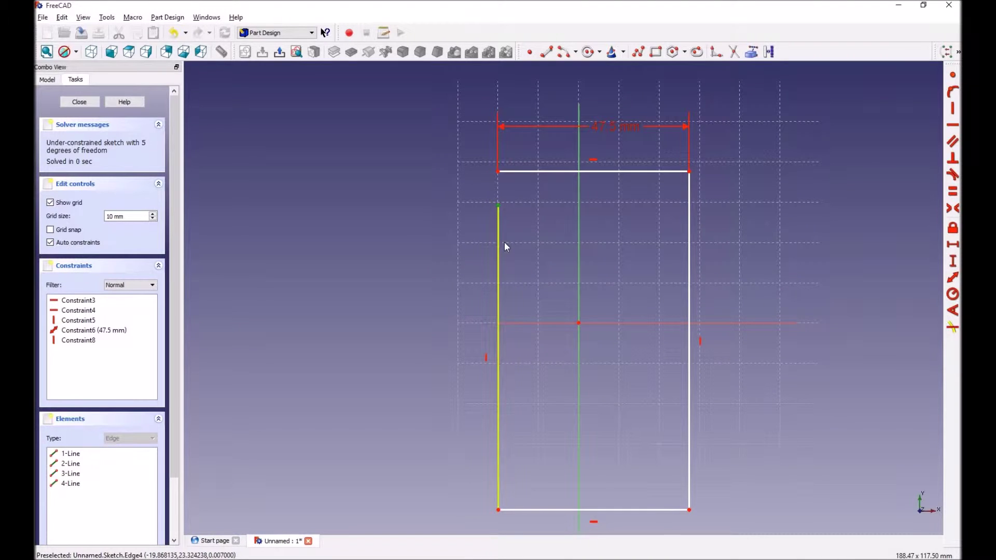
{"action": "left_click", "coordinate": [954, 75]}
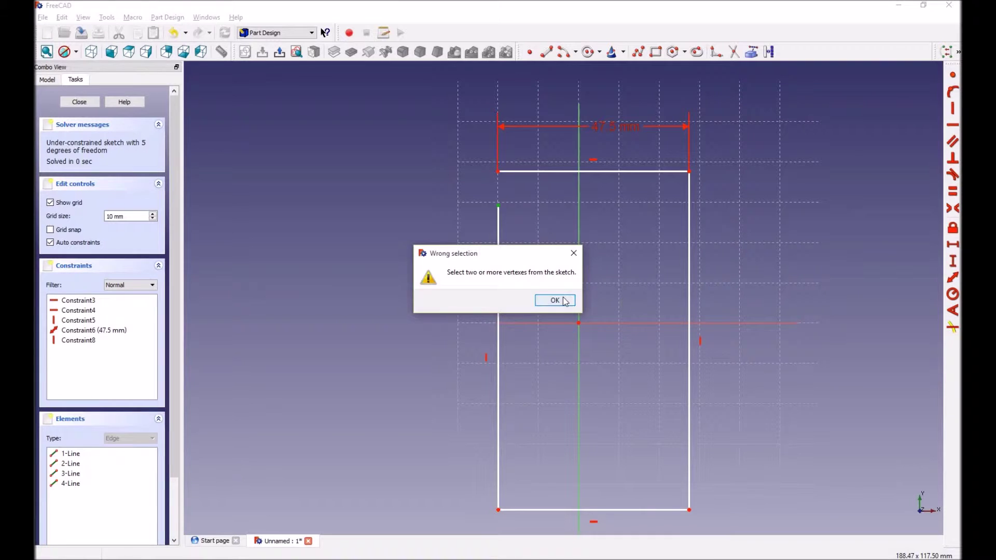
{"action": "left_click", "coordinate": [554, 300]}
{"action": "left_click", "coordinate": [497, 171]}
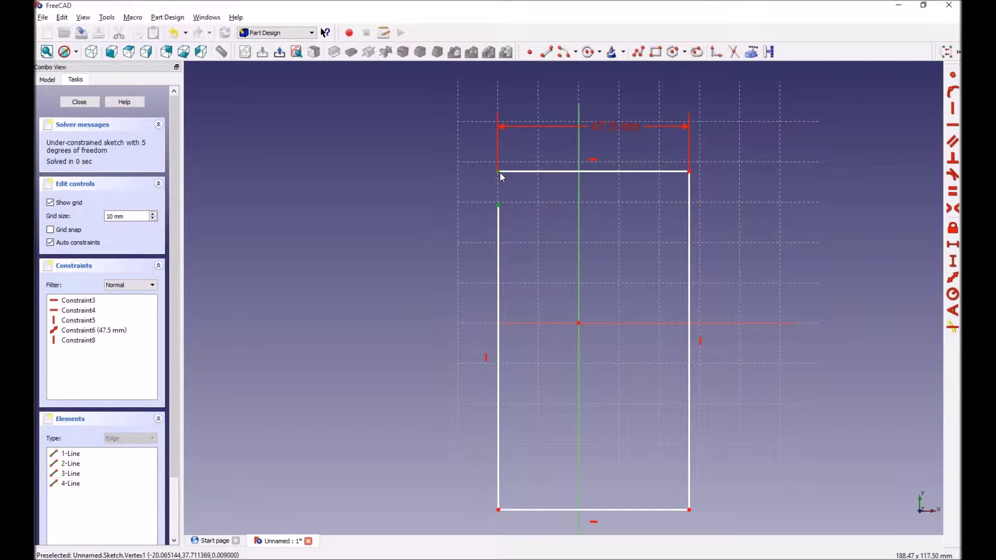
{"action": "left_click", "coordinate": [954, 76]}
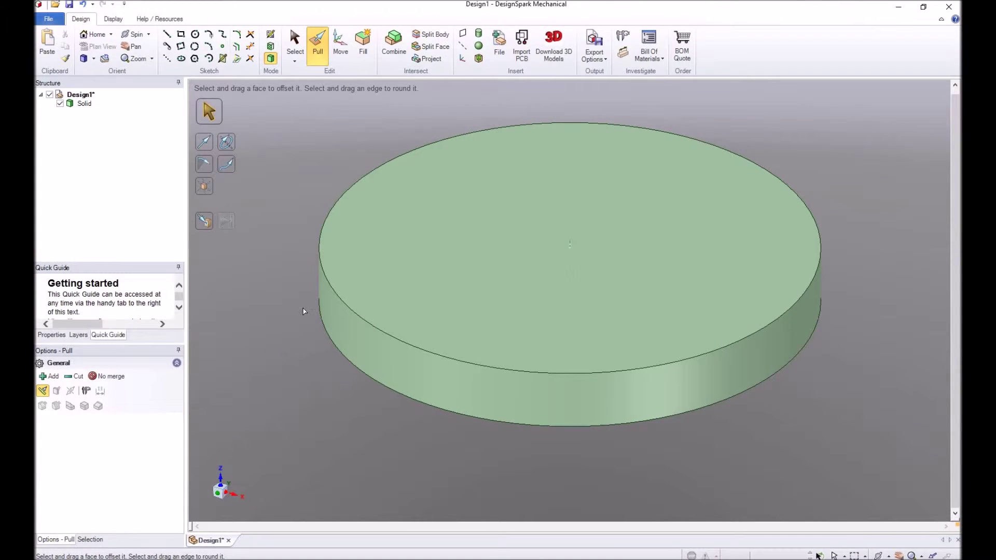
Step: Close the disc design without saving it
{"action": "left_click", "coordinate": [48, 19]}
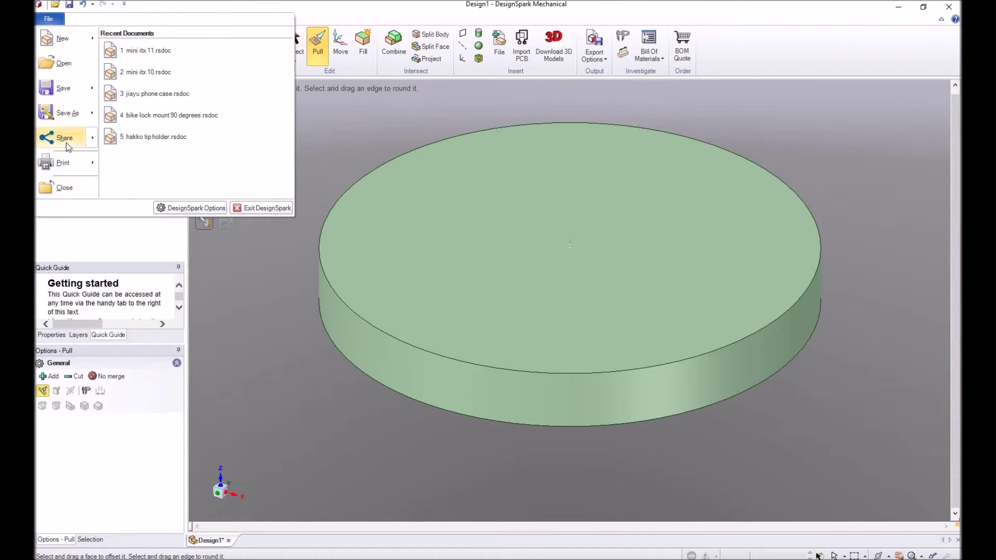
{"action": "mouse_move", "coordinate": [65, 140]}
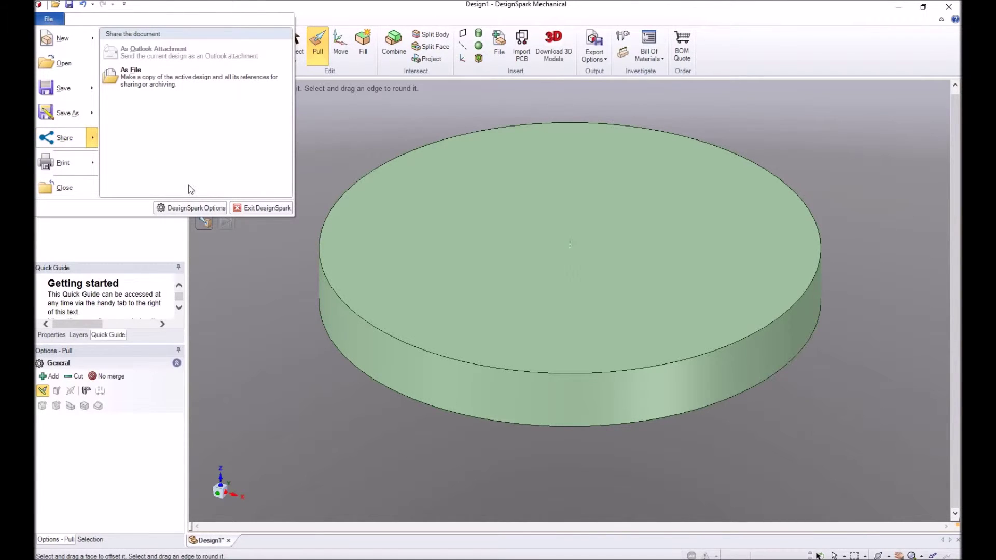
{"action": "left_click", "coordinate": [229, 540]}
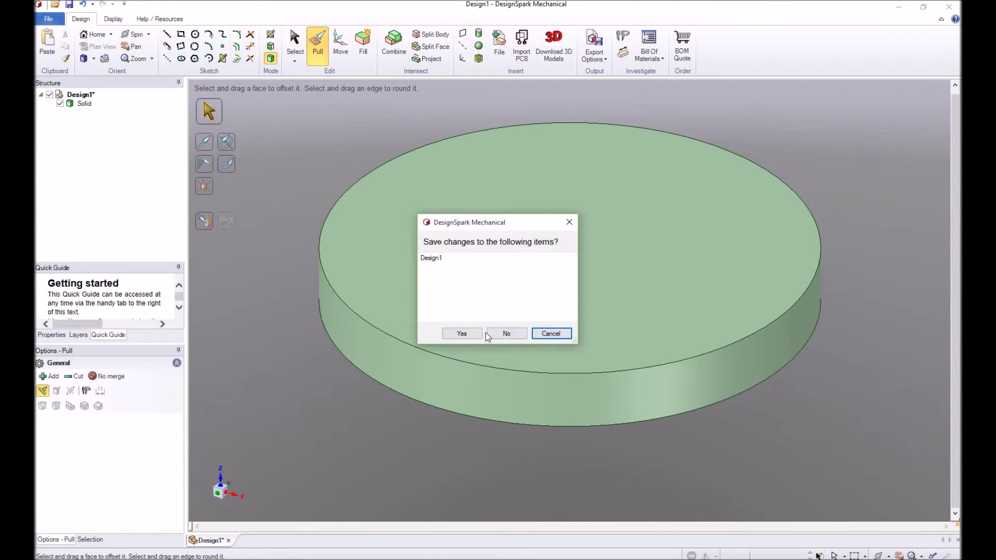
{"action": "left_click", "coordinate": [506, 333]}
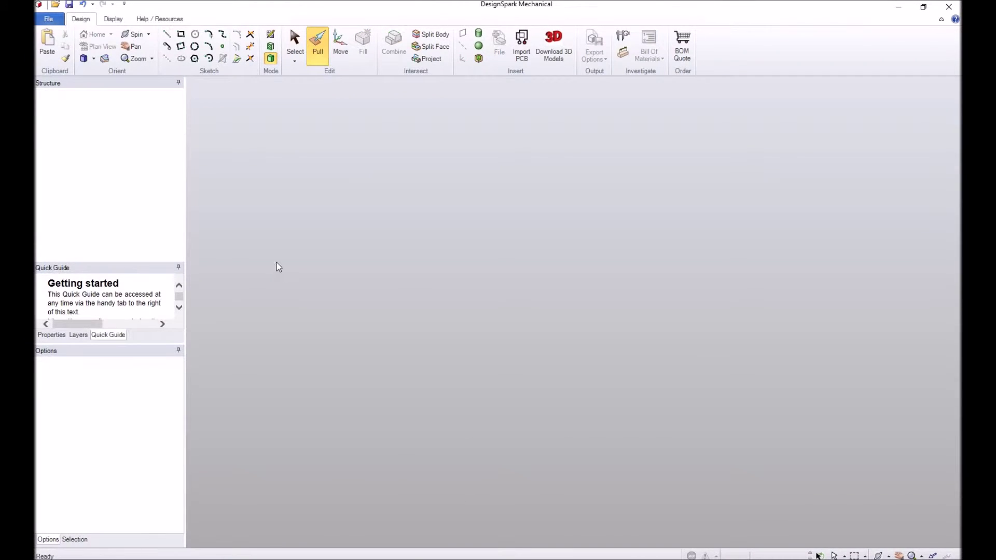
Step: Create a new blank design and switch to Plan View
{"action": "left_click", "coordinate": [48, 19]}
{"action": "mouse_move", "coordinate": [73, 38]}
{"action": "left_click", "coordinate": [134, 44]}
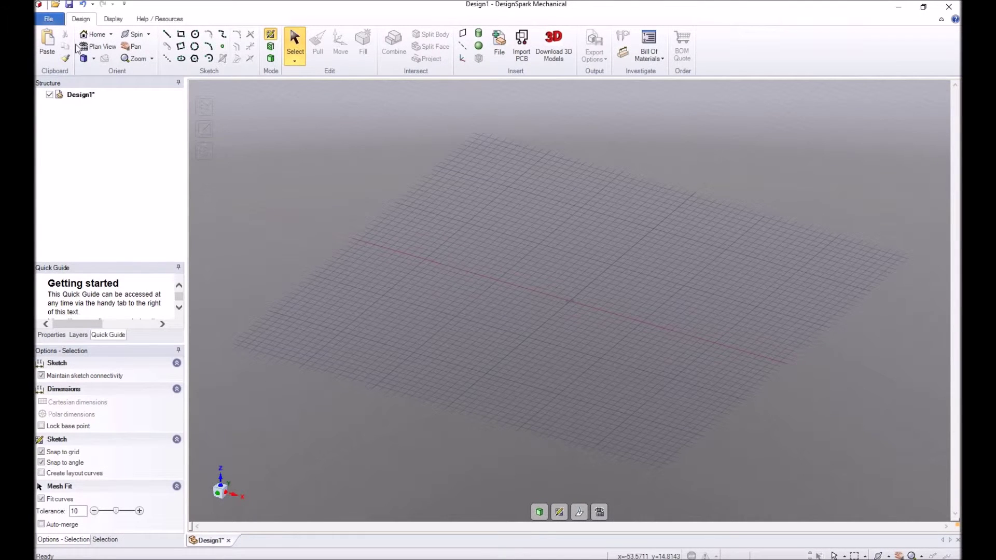
{"action": "left_click", "coordinate": [98, 46]}
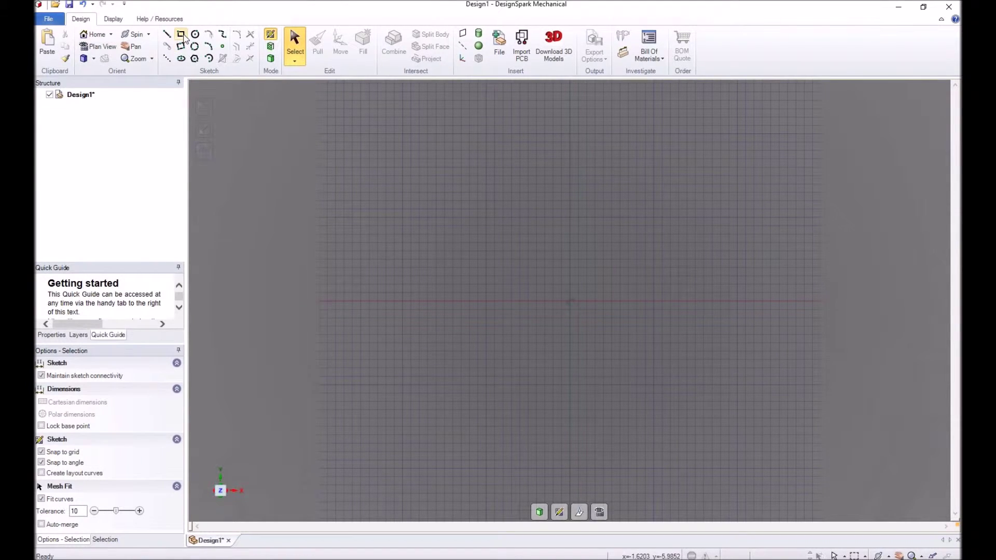
Step: Draw a rectangle and enter 84.3 mm as its height
{"action": "left_click", "coordinate": [184, 34]}
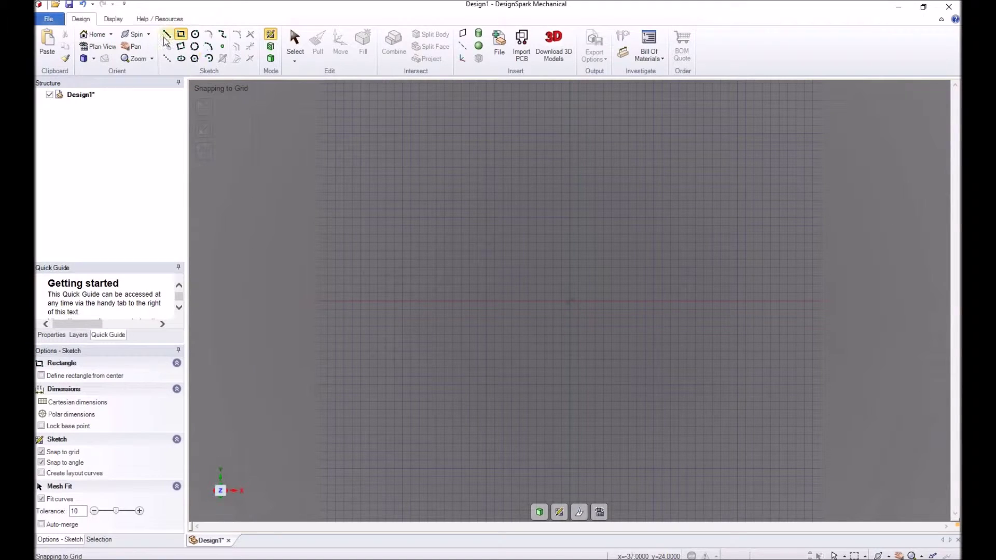
{"action": "left_click", "coordinate": [478, 209]}
{"action": "left_click", "coordinate": [654, 485]}
{"action": "key", "text": "Tab"}
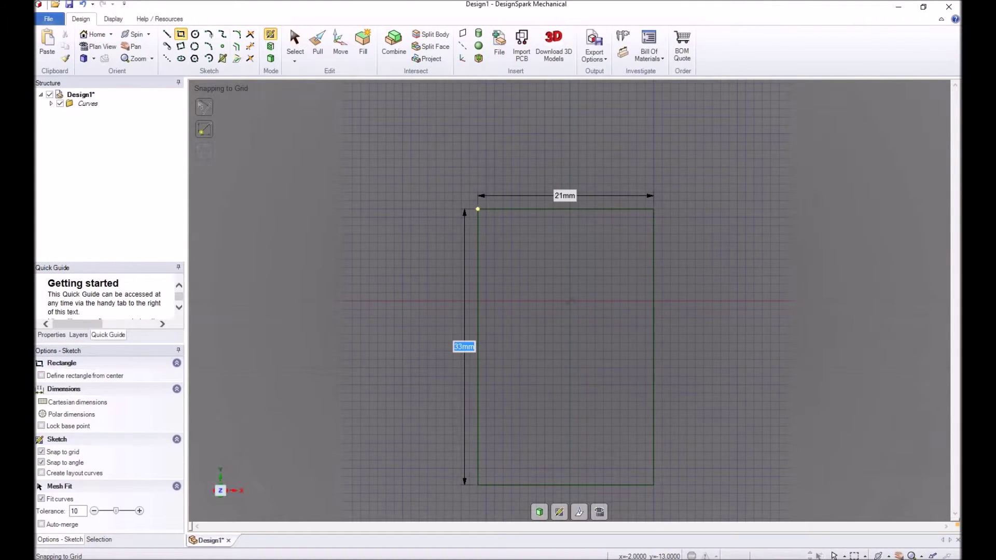
{"action": "key", "text": "alt+Tab"}
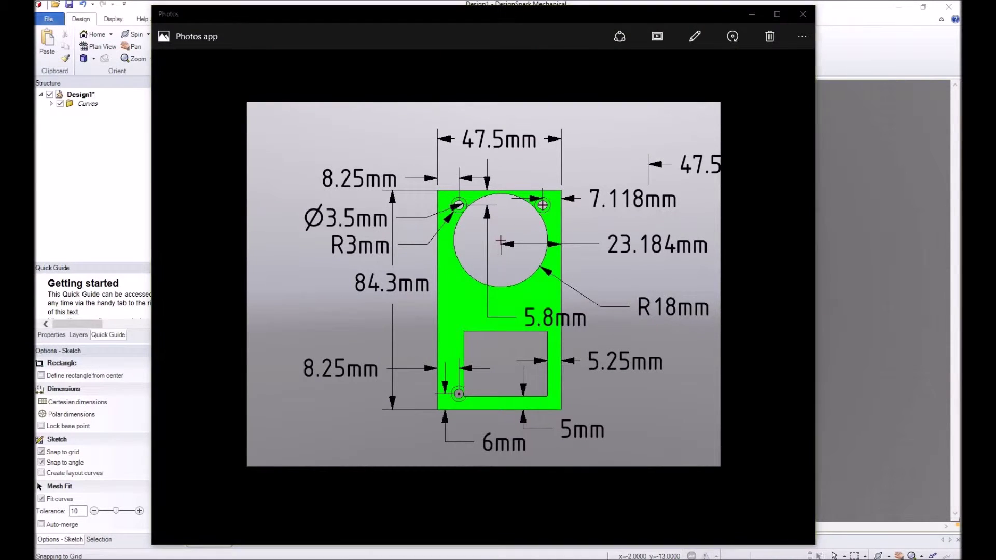
{"action": "key", "text": "alt+Tab"}
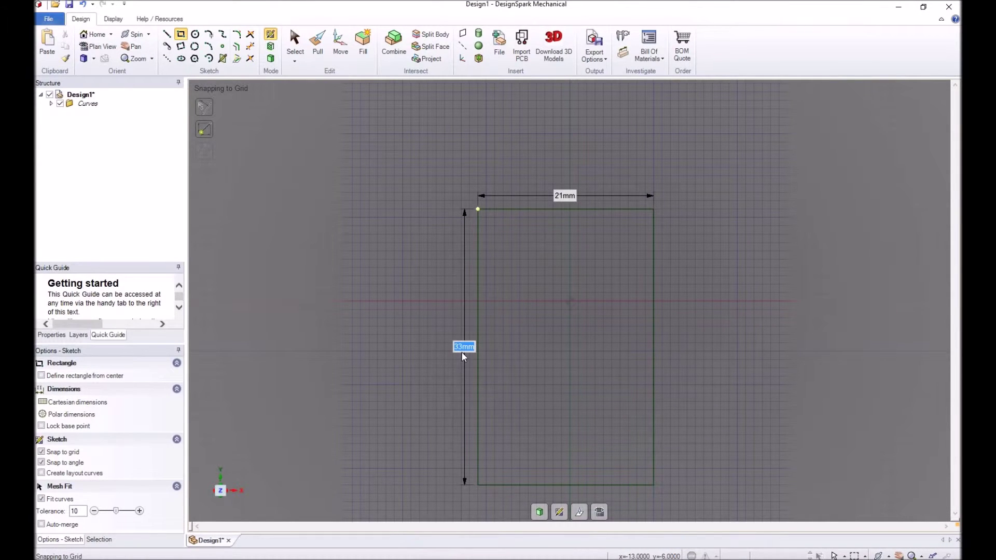
{"action": "type", "text": "84.3"}
Step: Enter 47.5 mm as the rectangle's width and finish it
{"action": "key", "text": "Tab"}
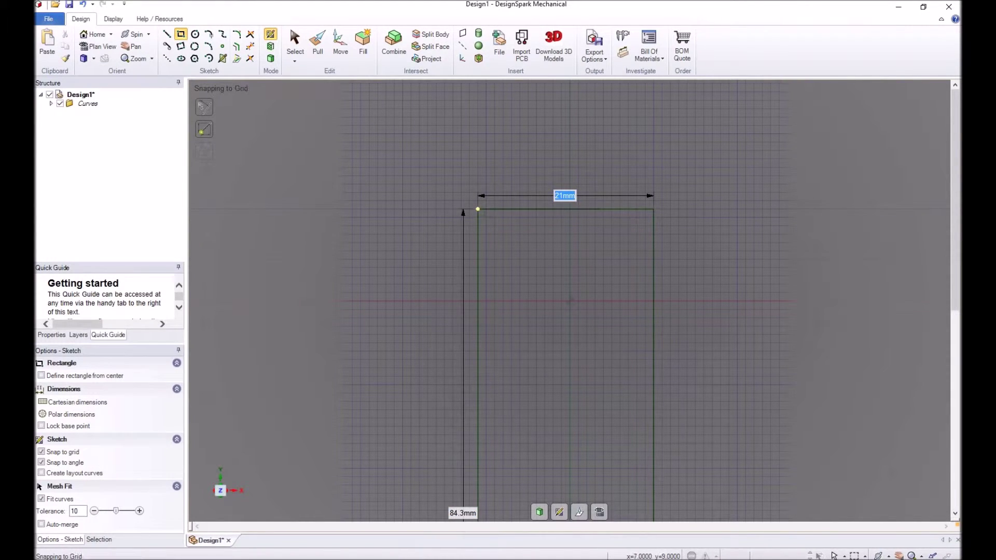
{"action": "key", "text": "alt+Tab"}
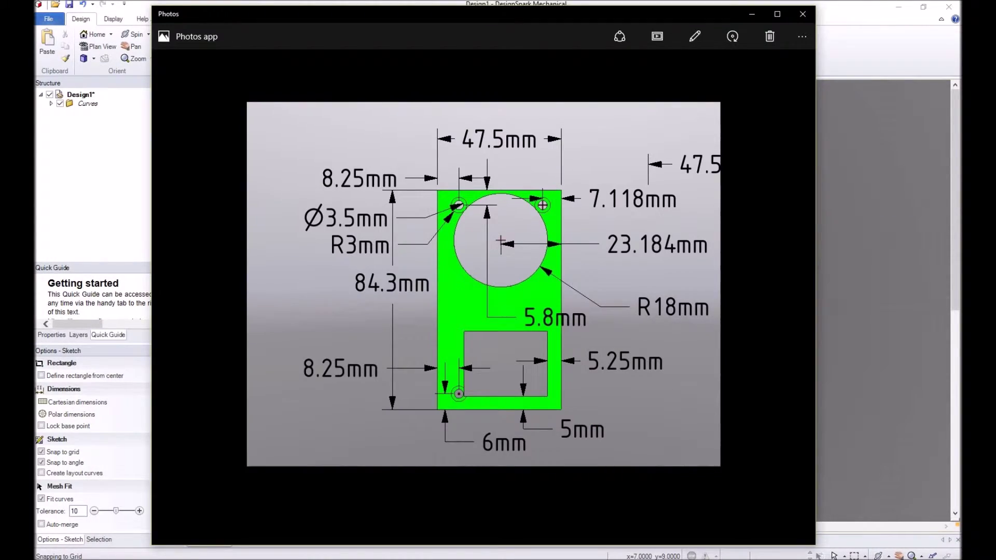
{"action": "key", "text": "alt+Tab"}
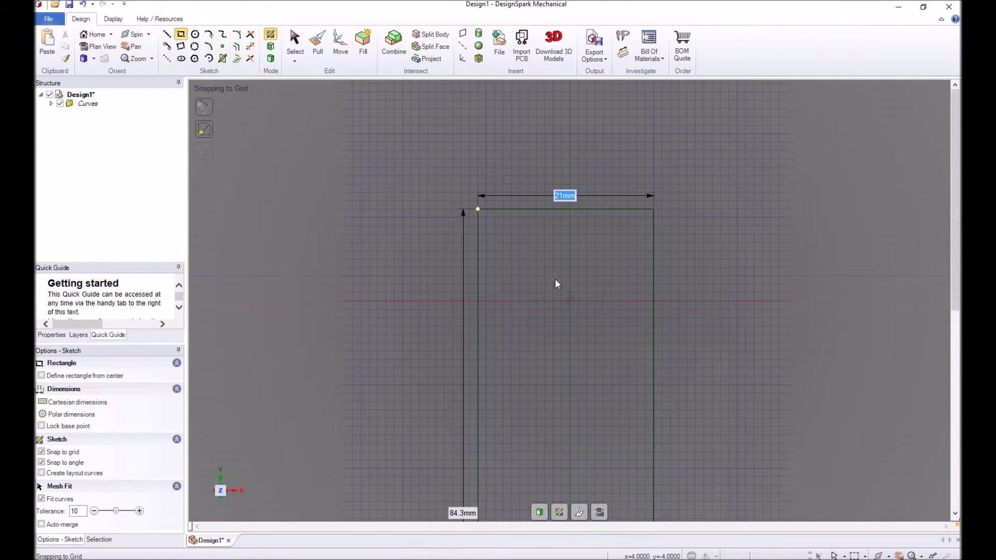
{"action": "type", "text": "47.5"}
{"action": "key", "text": "Return"}
Step: Zoom out, orbit the rectangle into 3-D, then reset to the Home view
{"action": "scroll", "coordinate": [531, 297], "scroll_direction": "down", "scroll_amount": 6}
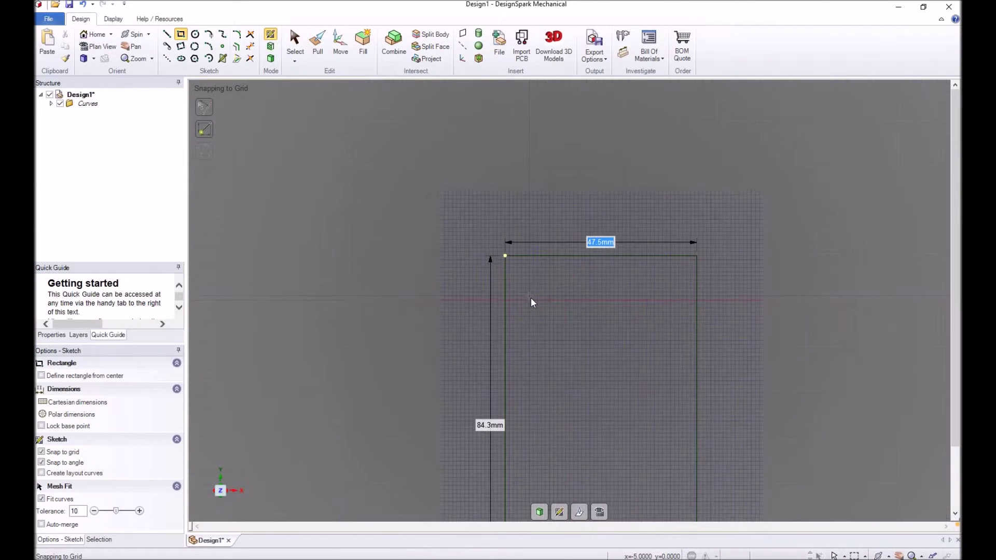
{"action": "middle_click_drag", "start_coordinate": [634, 361], "coordinate": [608, 379]}
{"action": "mouse_move", "coordinate": [570, 407]}
{"action": "middle_mouse_down"}
{"action": "mouse_move", "coordinate": [507, 391]}
{"action": "mouse_move", "coordinate": [596, 383]}
{"action": "mouse_move", "coordinate": [715, 329]}
{"action": "mouse_move", "coordinate": [590, 278]}
{"action": "mouse_move", "coordinate": [514, 271]}
{"action": "mouse_move", "coordinate": [617, 277]}
{"action": "mouse_move", "coordinate": [576, 258]}
{"action": "mouse_move", "coordinate": [577, 327]}
{"action": "middle_mouse_up"}
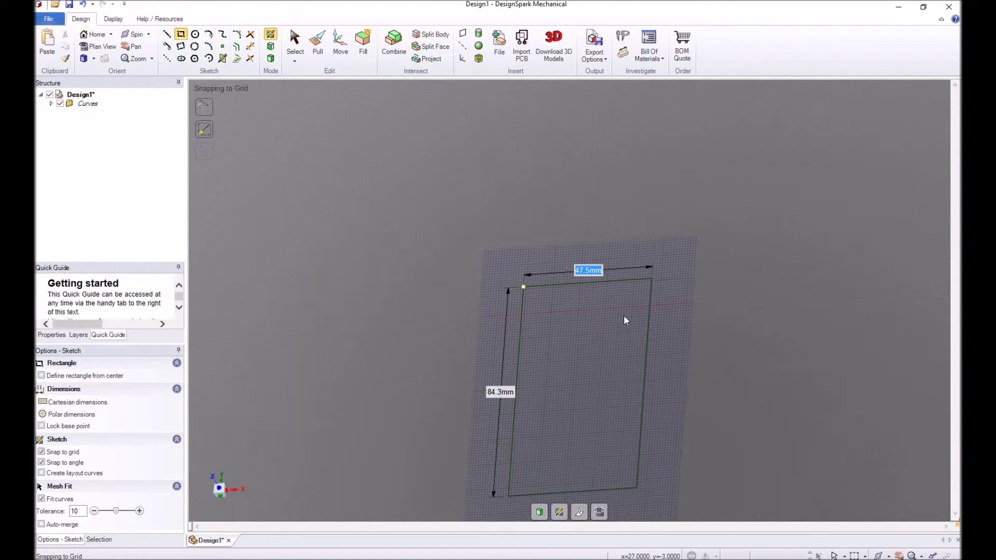
{"action": "left_click", "coordinate": [96, 34]}
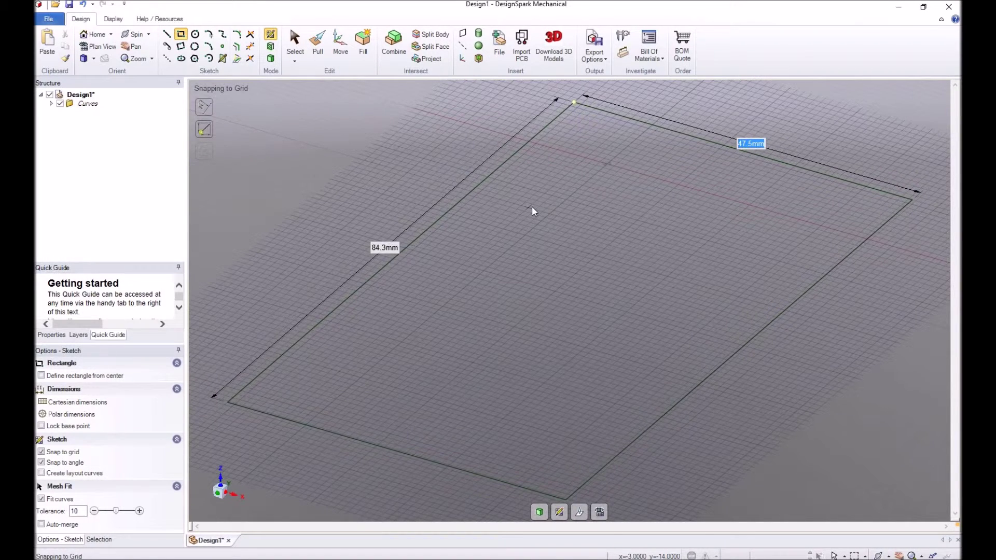
{"action": "left_click", "coordinate": [318, 53]}
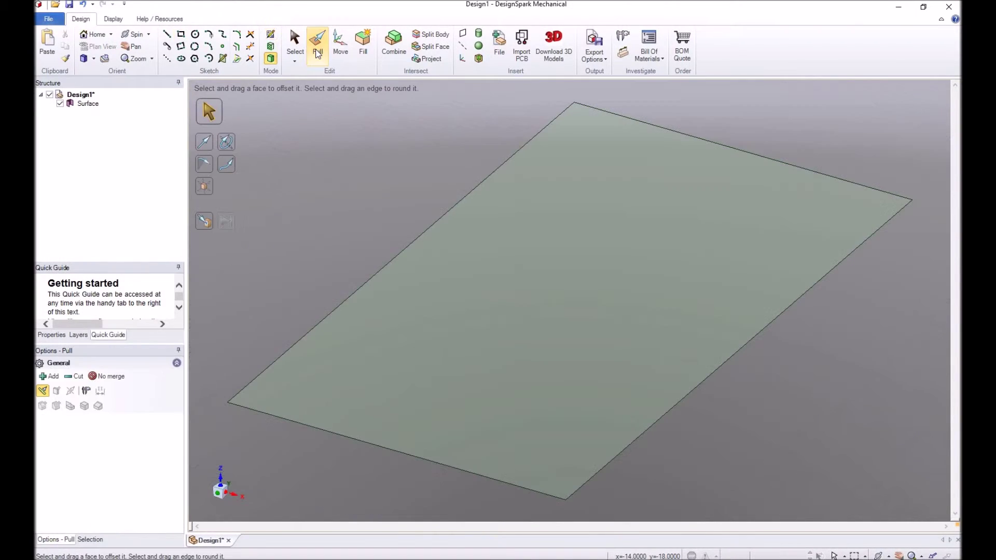
Step: Pull the rectangle surface up into a 6 mm thick solid block and deselect it
{"action": "left_click", "coordinate": [576, 285]}
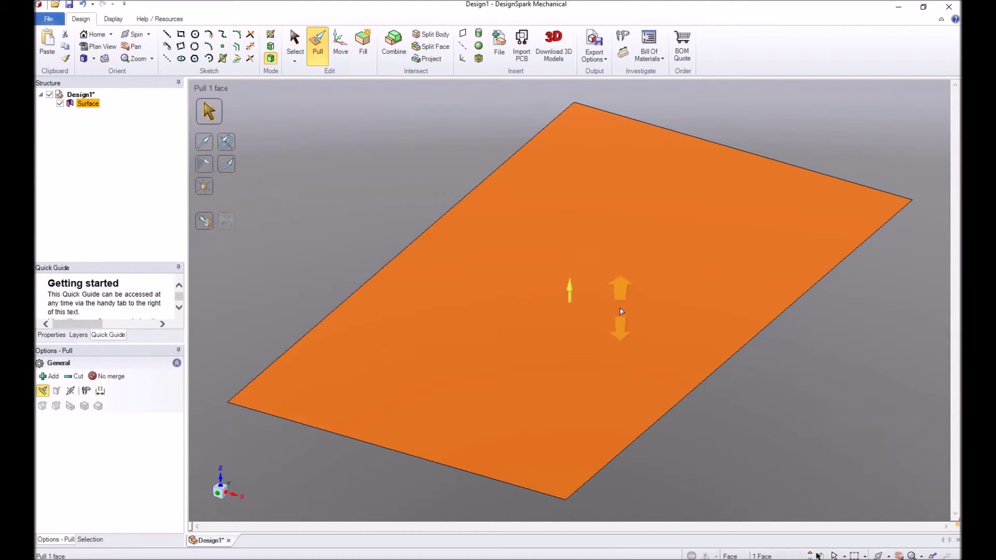
{"action": "left_click_drag", "start_coordinate": [624, 305], "coordinate": [628, 276]}
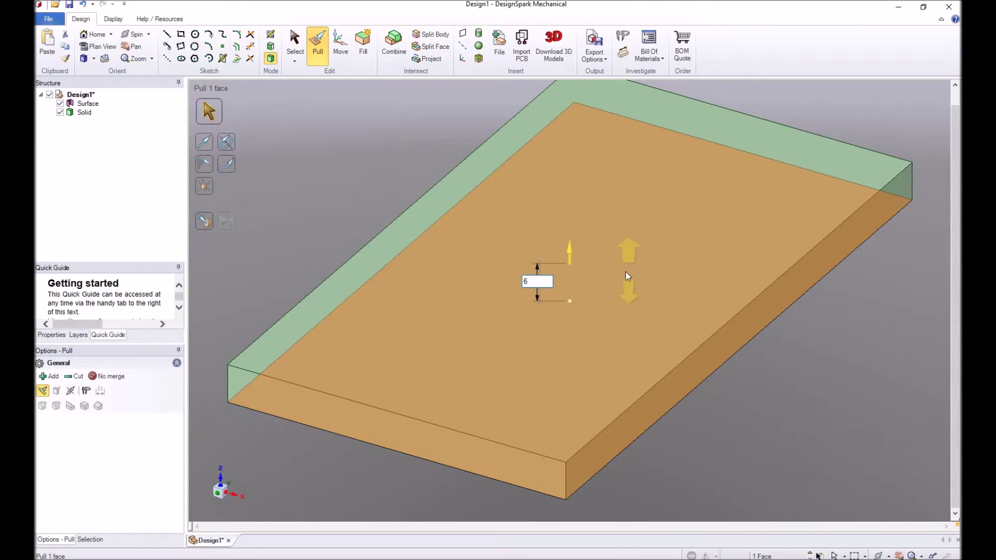
{"action": "type", "text": "6"}
{"action": "key", "text": "Return"}
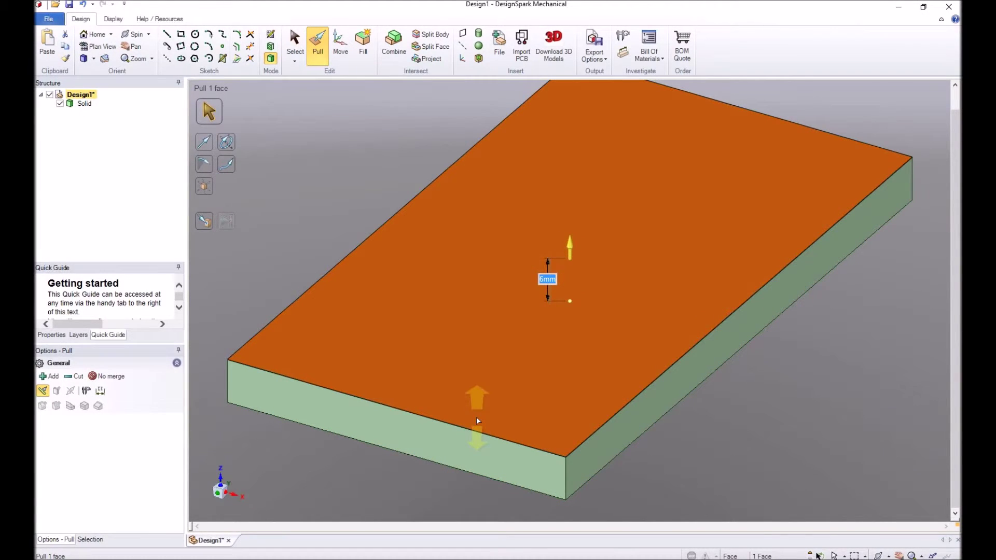
{"action": "left_click", "coordinate": [706, 407]}
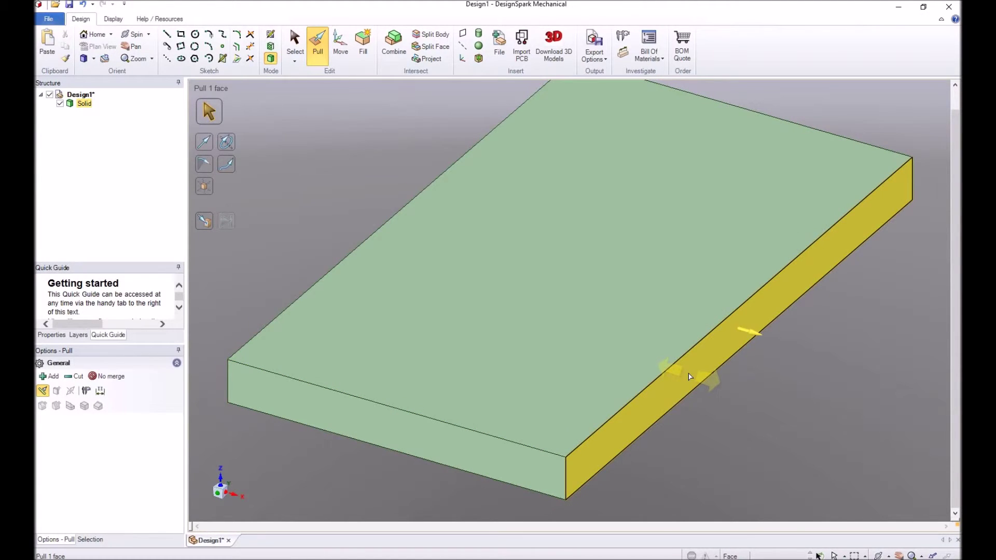
{"action": "key", "text": "Escape"}
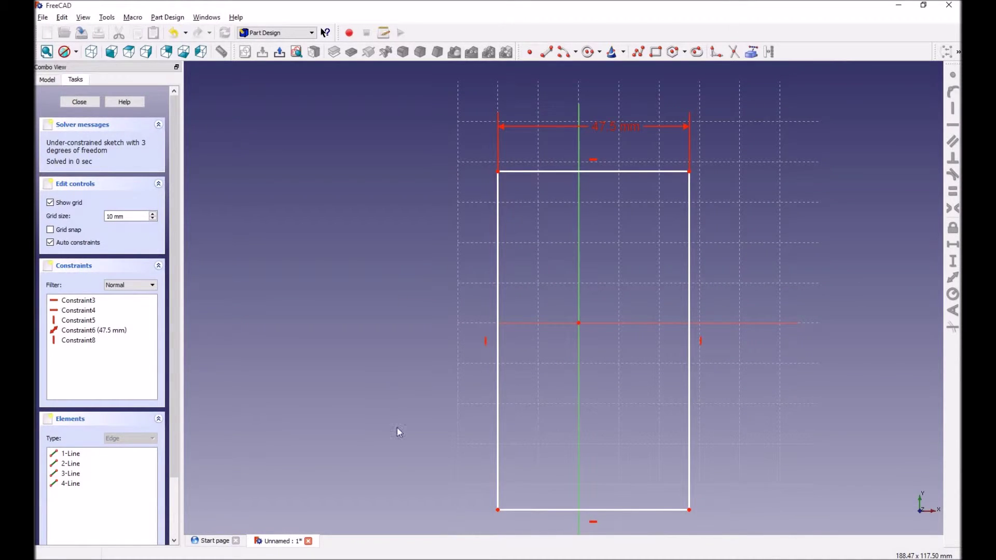
Step: Give the rectangle's left edge an 84.3 mm length constraint, taken from the reference drawing
{"action": "left_click", "coordinate": [499, 284]}
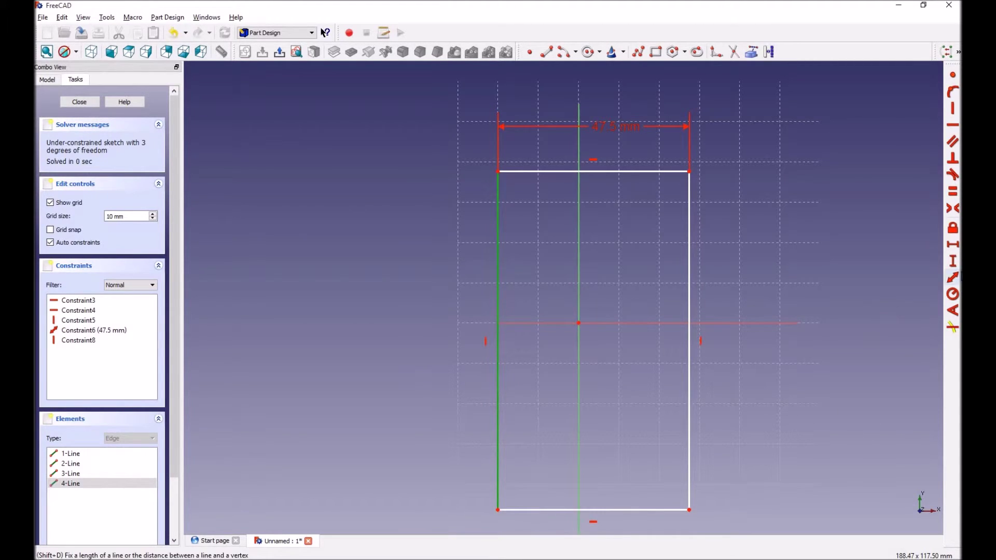
{"action": "left_click", "coordinate": [953, 277]}
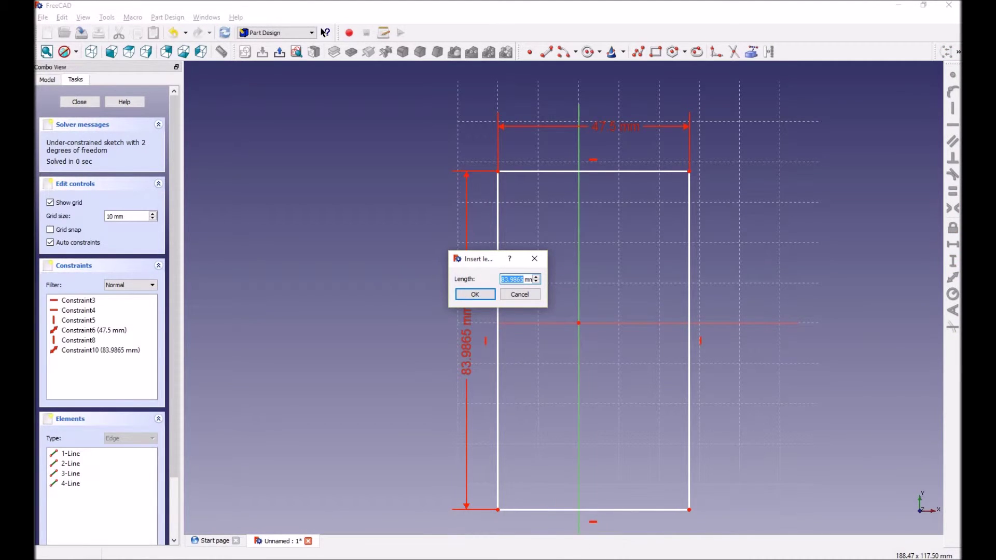
{"action": "key", "text": "alt+Tab"}
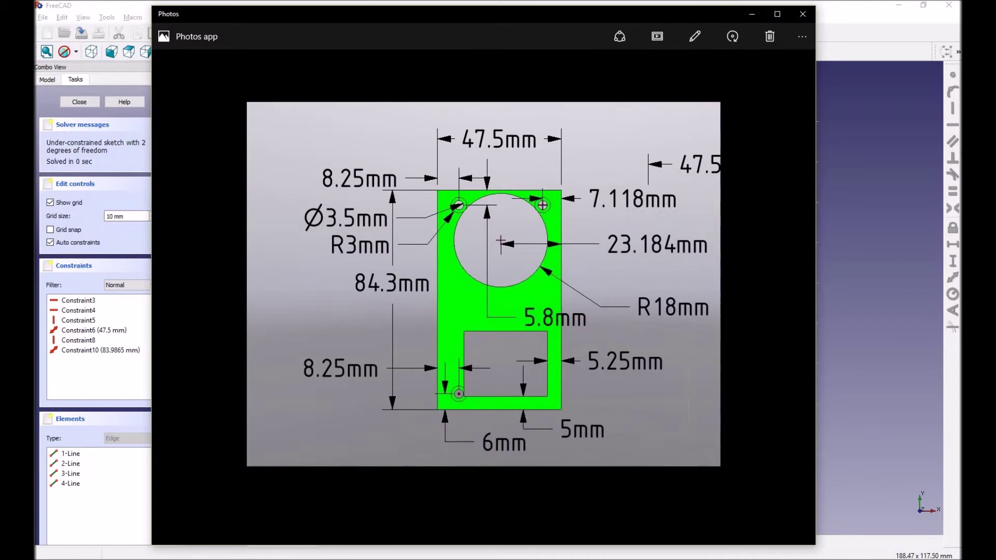
{"action": "key", "text": "alt+Tab"}
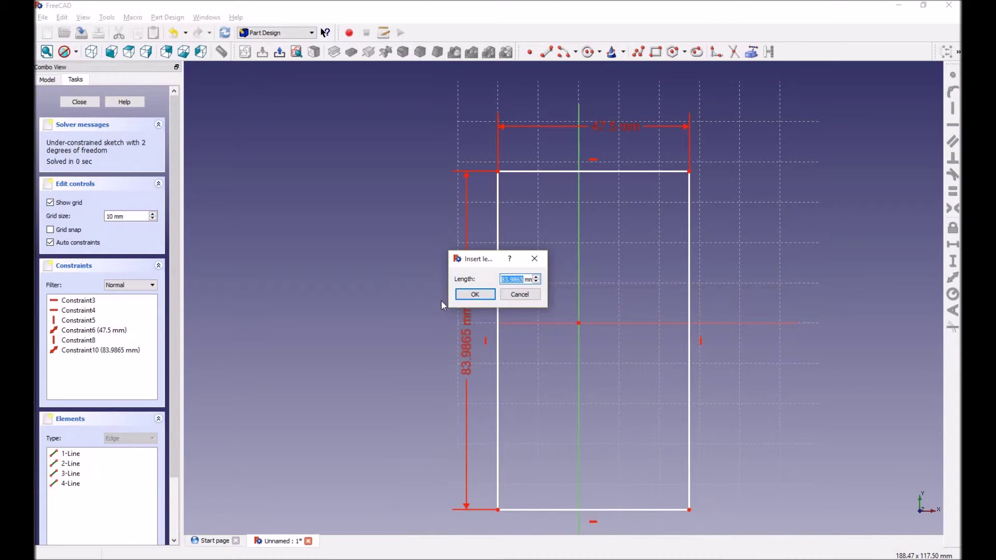
{"action": "type", "text": "84.3"}
{"action": "key", "text": "Return"}
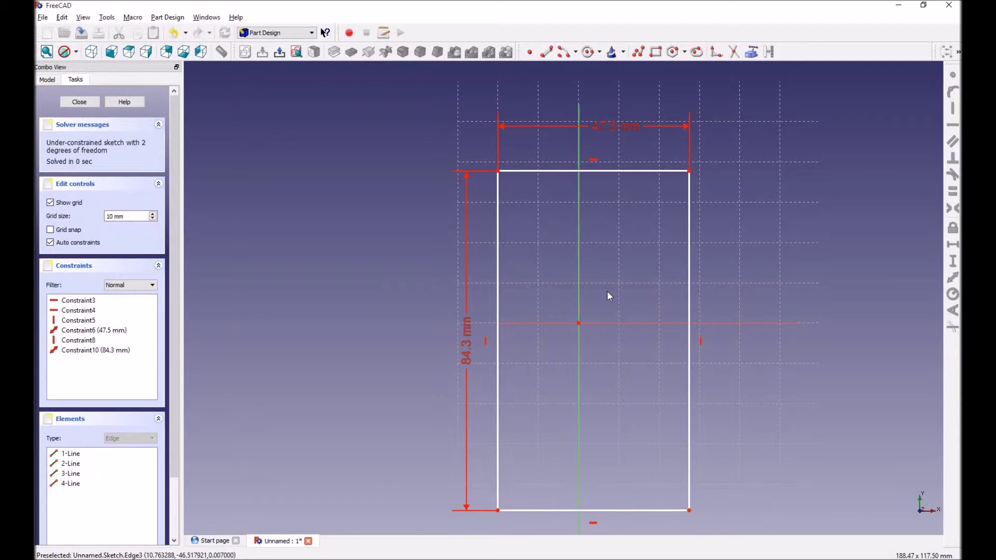
Step: Make the rectangle's left and right sides equal, discarding the extra length constraint
{"action": "left_click", "coordinate": [499, 274]}
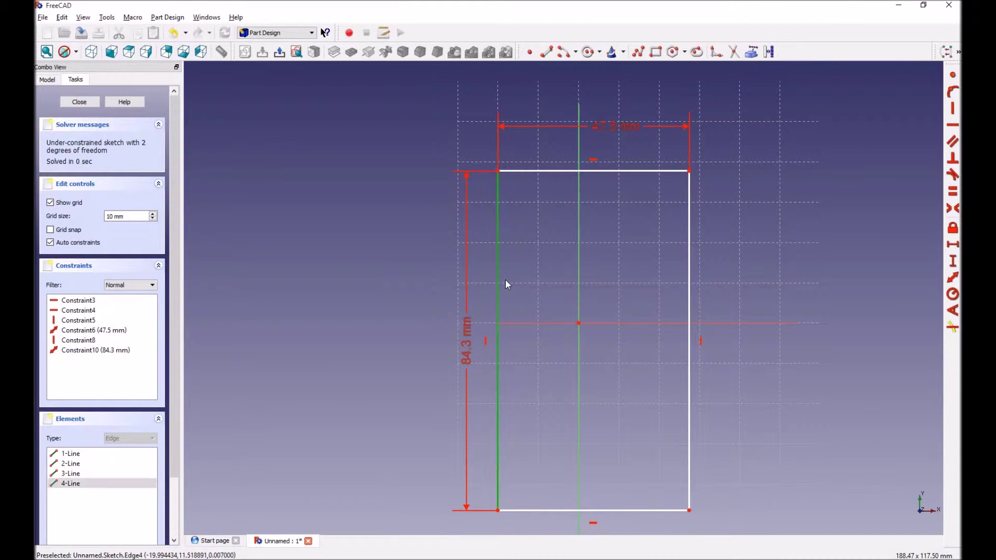
{"action": "left_click", "coordinate": [688, 277]}
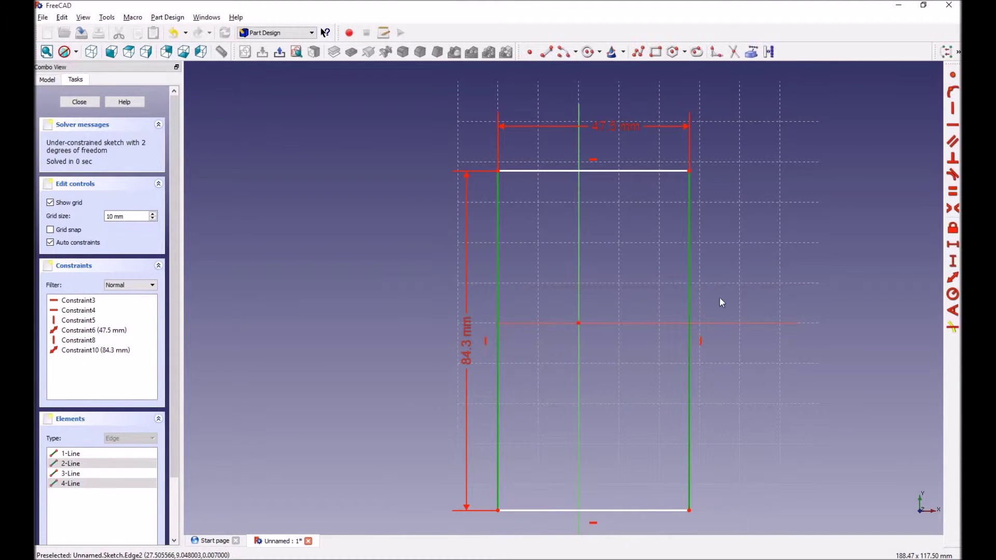
{"action": "left_click", "coordinate": [954, 193]}
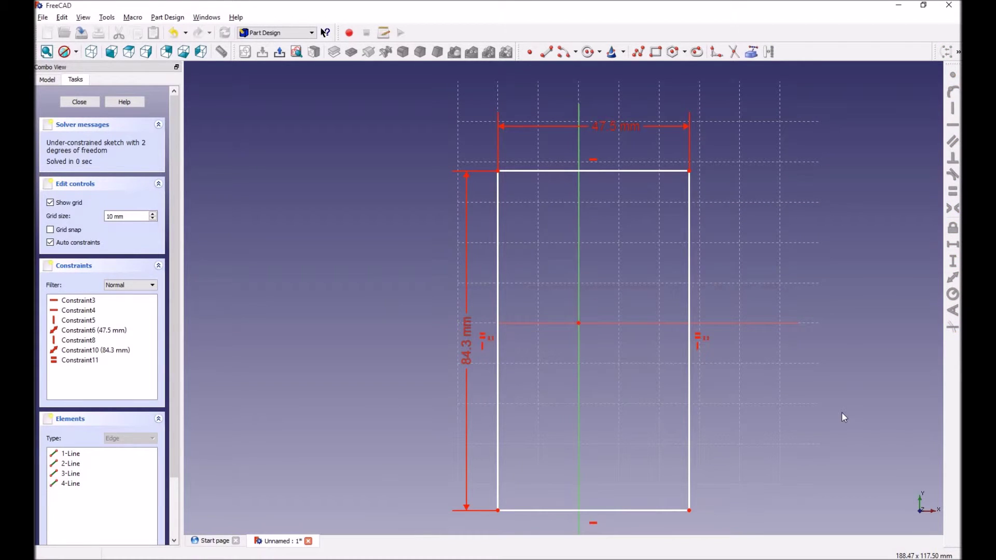
{"action": "left_click", "coordinate": [690, 302]}
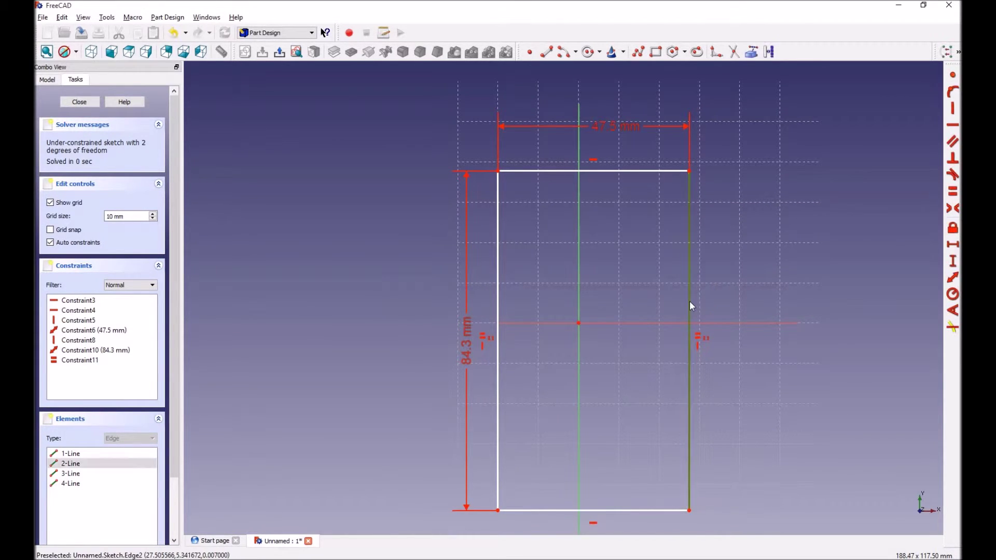
{"action": "left_click", "coordinate": [953, 277]}
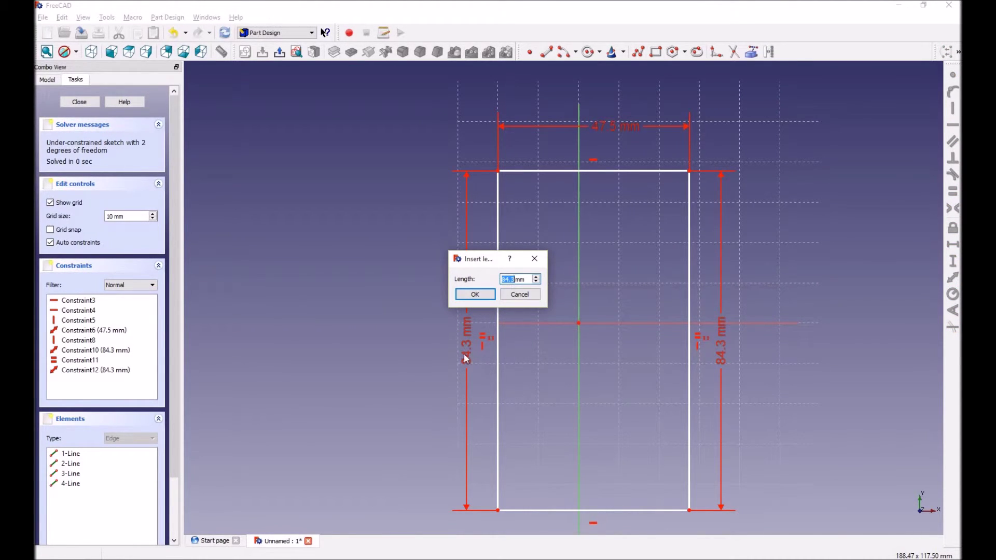
{"action": "left_click", "coordinate": [521, 295]}
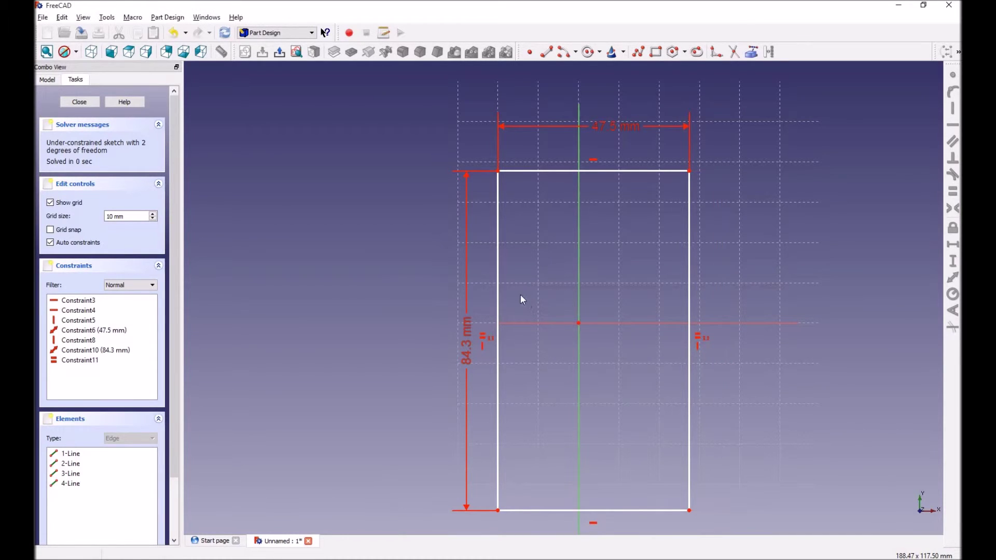
Step: Make the top and bottom edges equal, cancelling the redundant bottom length constraint
{"action": "left_click", "coordinate": [631, 171]}
{"action": "left_click", "coordinate": [621, 510]}
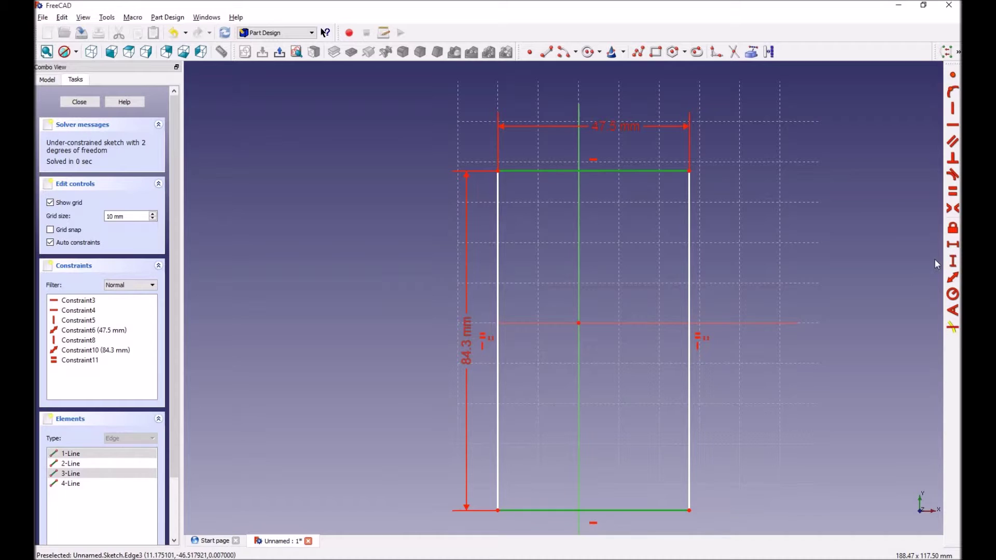
{"action": "left_click", "coordinate": [953, 191]}
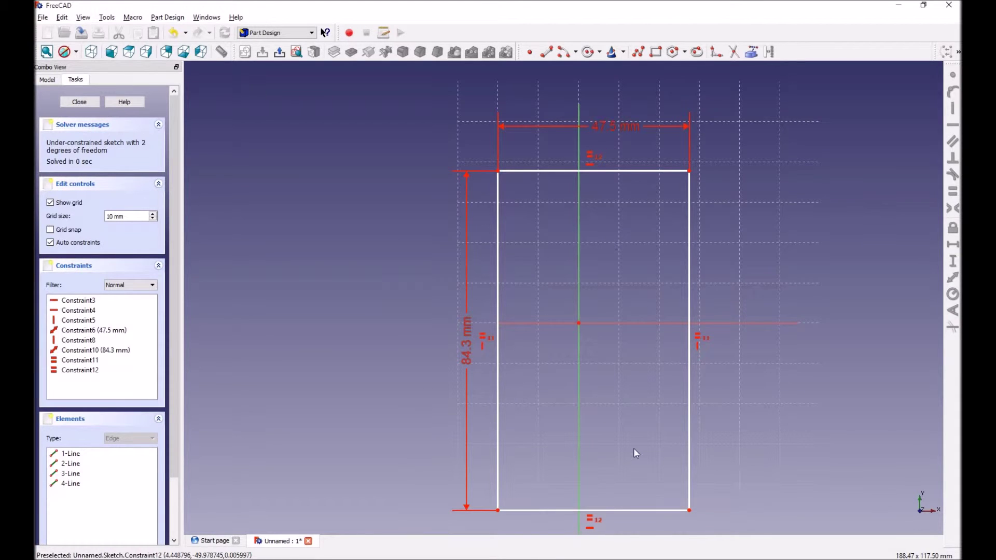
{"action": "left_click", "coordinate": [627, 510]}
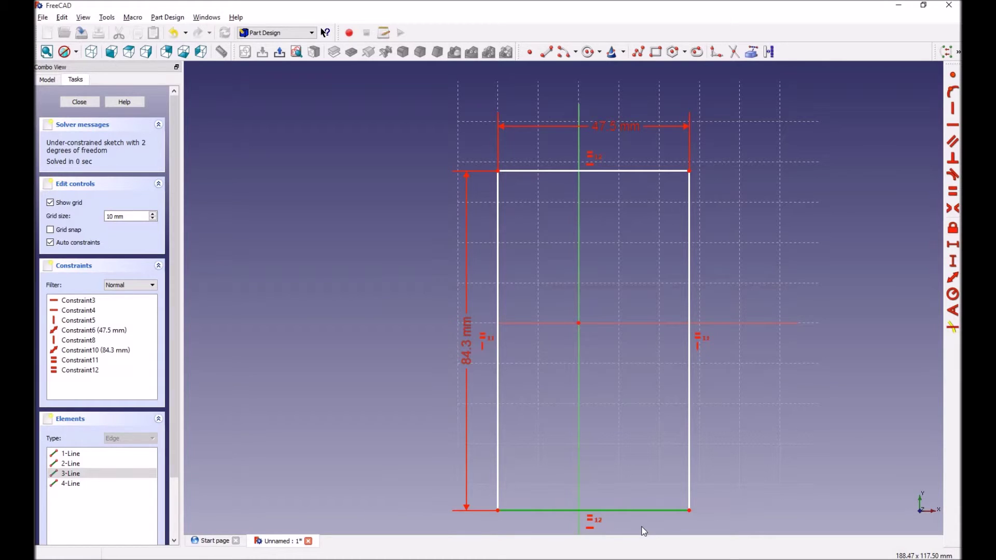
{"action": "left_click", "coordinate": [952, 277]}
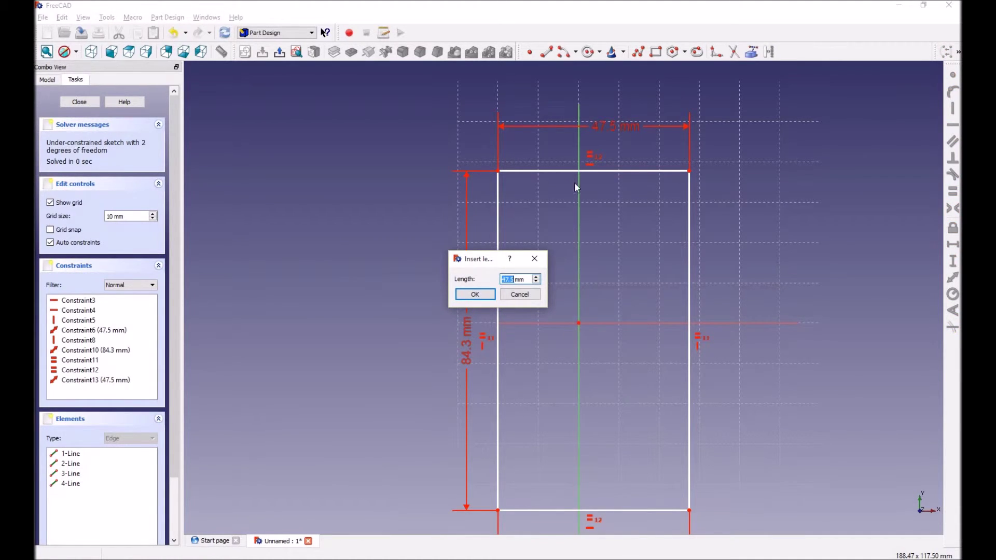
{"action": "left_click", "coordinate": [519, 294]}
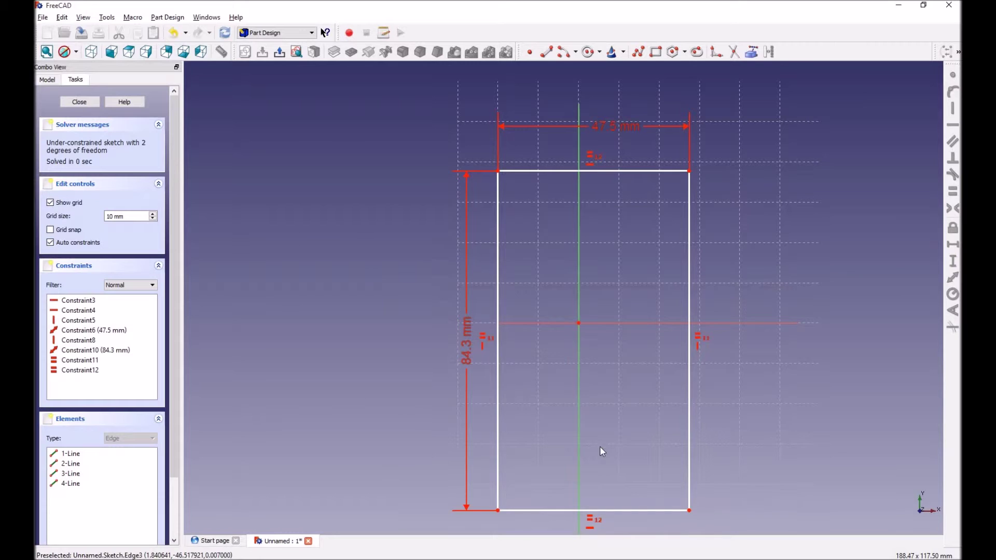
Step: Close the 47.5 × 84.3 mm sketch, centre it in view, and pad it into a solid
{"action": "left_click", "coordinate": [96, 101]}
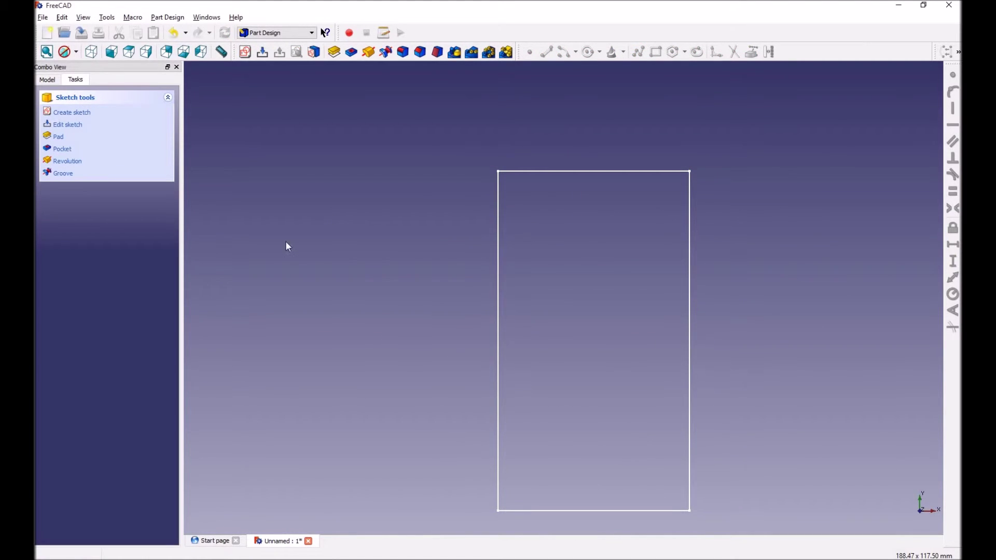
{"action": "mouse_move", "coordinate": [751, 410]}
{"action": "middle_mouse_down"}
{"action": "mouse_move", "coordinate": [736, 312]}
{"action": "mouse_move", "coordinate": [716, 382]}
{"action": "middle_mouse_up"}
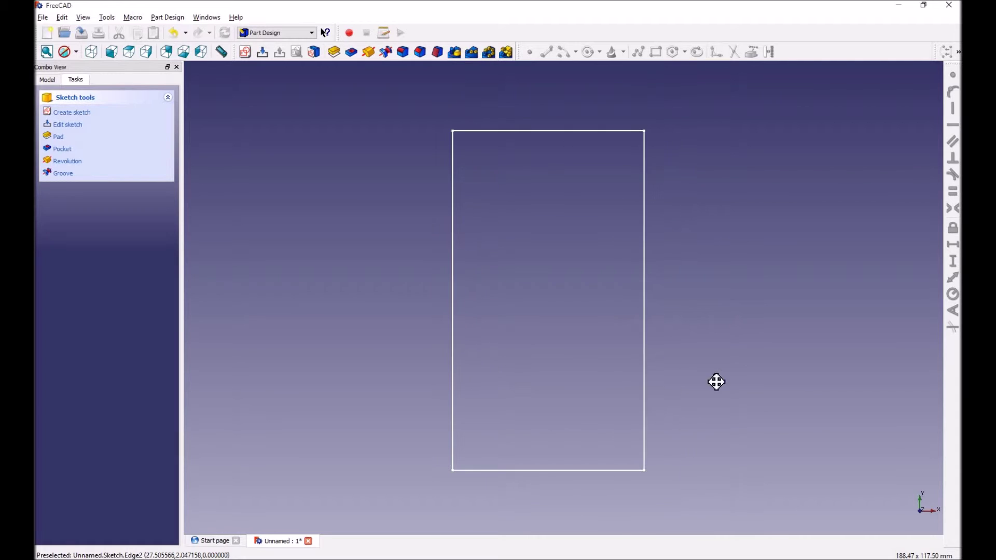
{"action": "mouse_move", "coordinate": [712, 345]}
{"action": "middle_mouse_down"}
{"action": "mouse_move", "coordinate": [718, 329]}
{"action": "mouse_move", "coordinate": [741, 369]}
{"action": "mouse_move", "coordinate": [752, 255]}
{"action": "mouse_move", "coordinate": [709, 249]}
{"action": "mouse_move", "coordinate": [687, 296]}
{"action": "mouse_move", "coordinate": [758, 366]}
{"action": "mouse_move", "coordinate": [745, 363]}
{"action": "middle_mouse_up"}
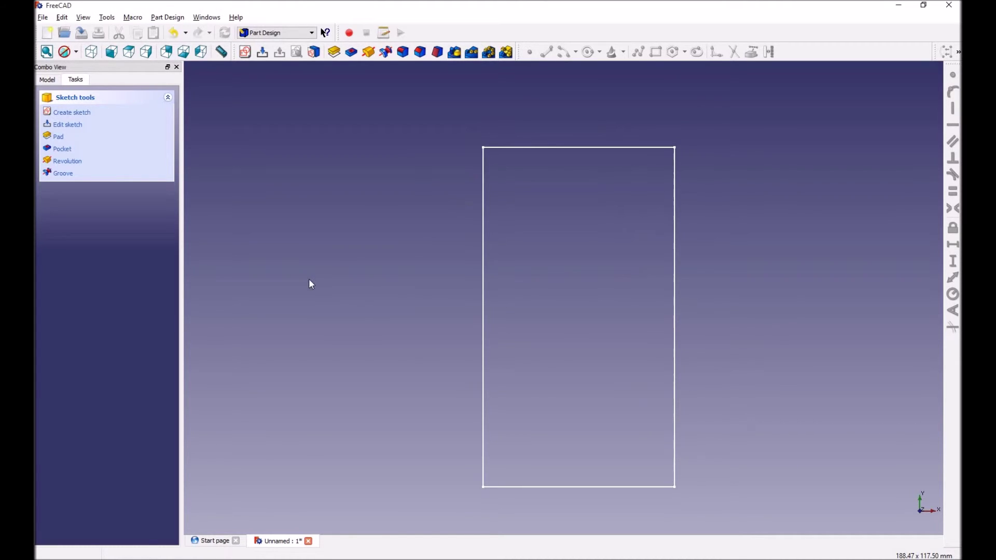
{"action": "scroll", "coordinate": [429, 369], "scroll_direction": "up", "scroll_amount": 2}
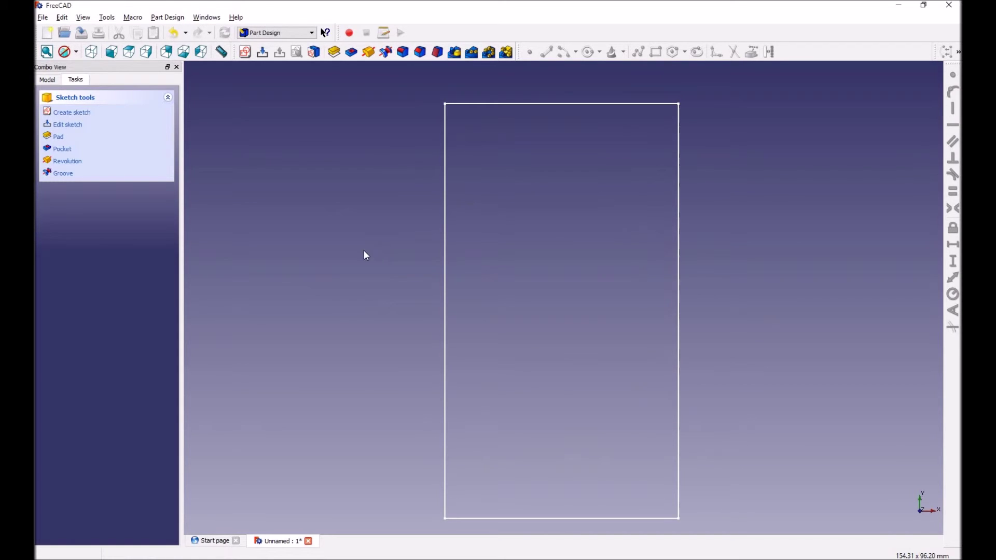
{"action": "left_click", "coordinate": [334, 52]}
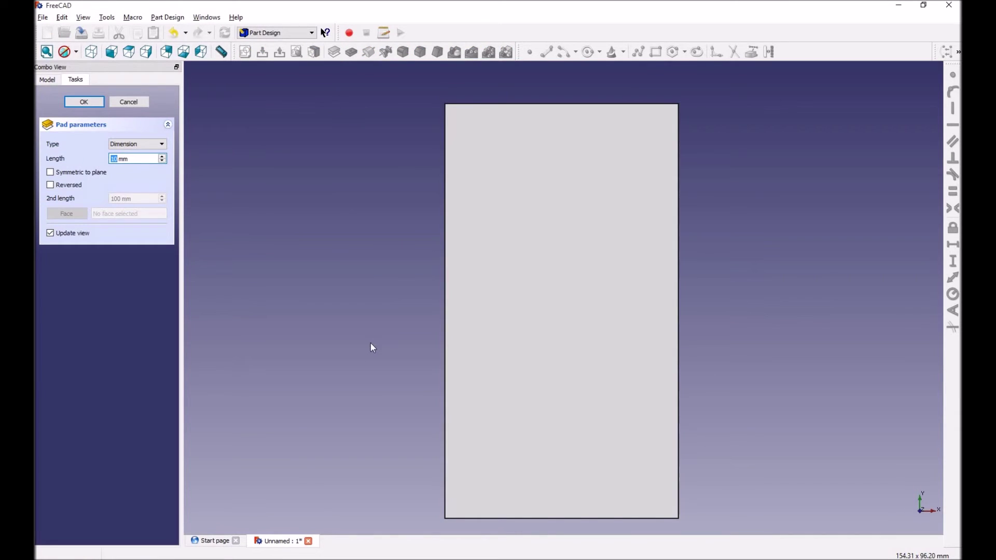
Step: Show the padded block in an isometric view
{"action": "mouse_move", "coordinate": [364, 393]}
{"action": "middle_mouse_down"}
{"action": "mouse_move", "coordinate": [362, 313]}
{"action": "mouse_move", "coordinate": [354, 381]}
{"action": "middle_mouse_up"}
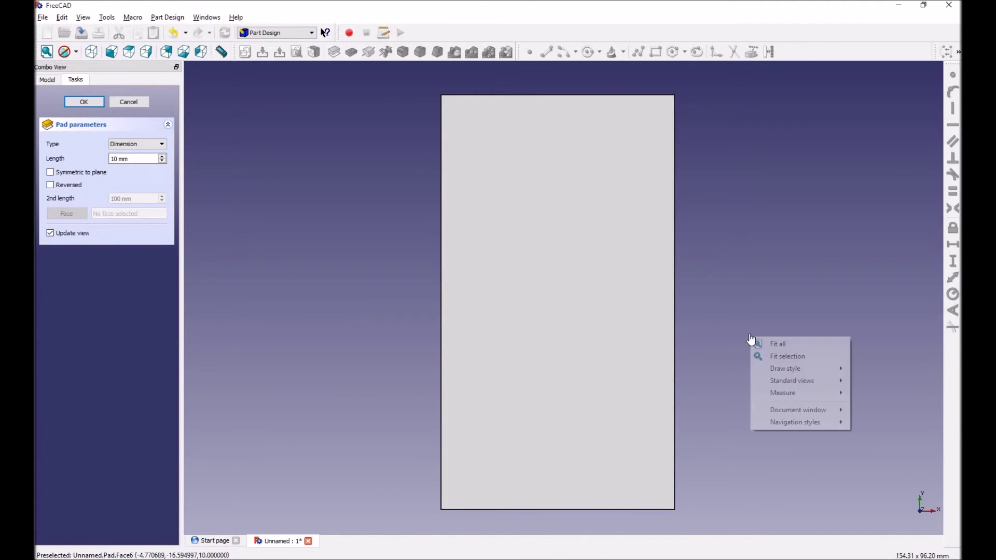
{"action": "right_click", "coordinate": [749, 336]}
{"action": "left_click", "coordinate": [91, 51]}
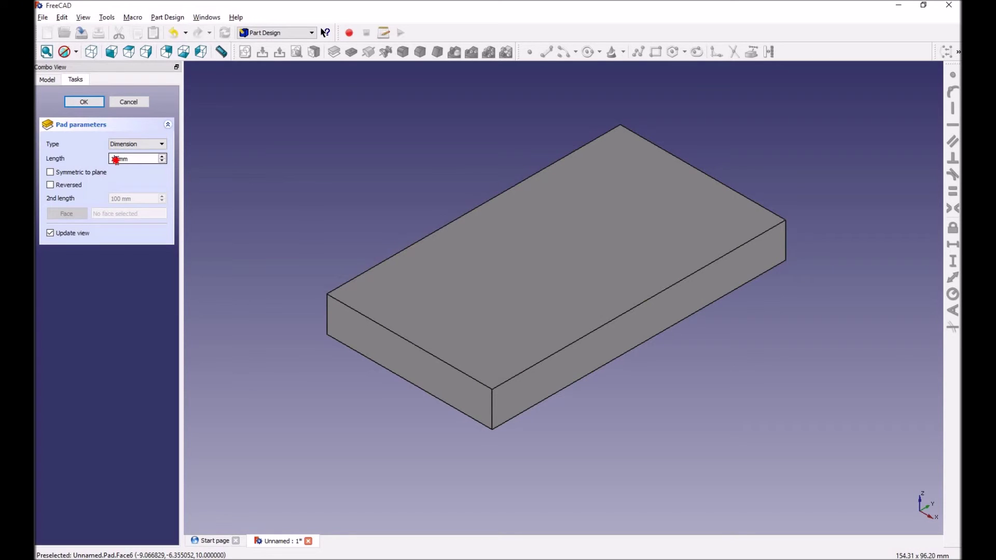
Step: Change the pad length from 10 mm to 6 mm
{"action": "left_click", "coordinate": [118, 159]}
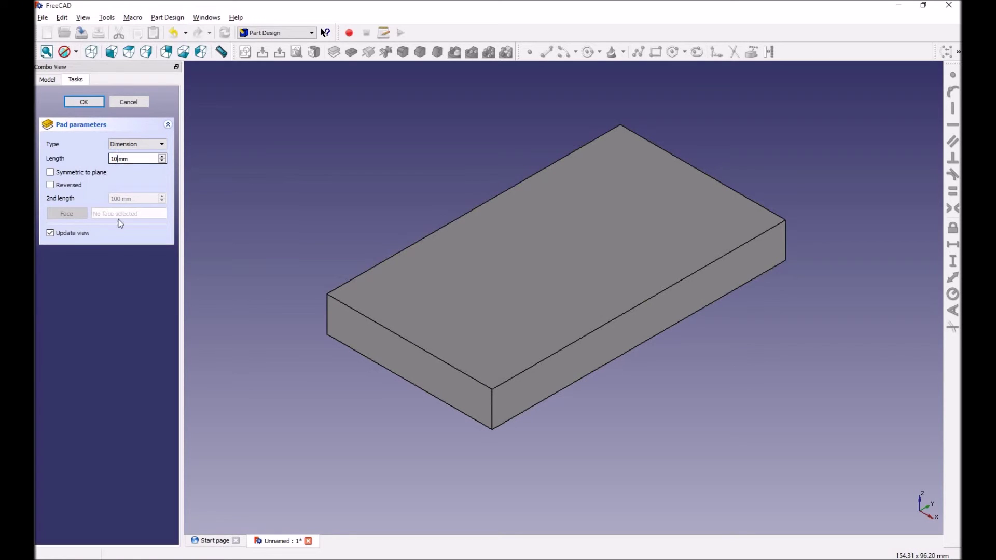
{"action": "key", "text": "BackSpace"}
{"action": "key", "text": "BackSpace"}
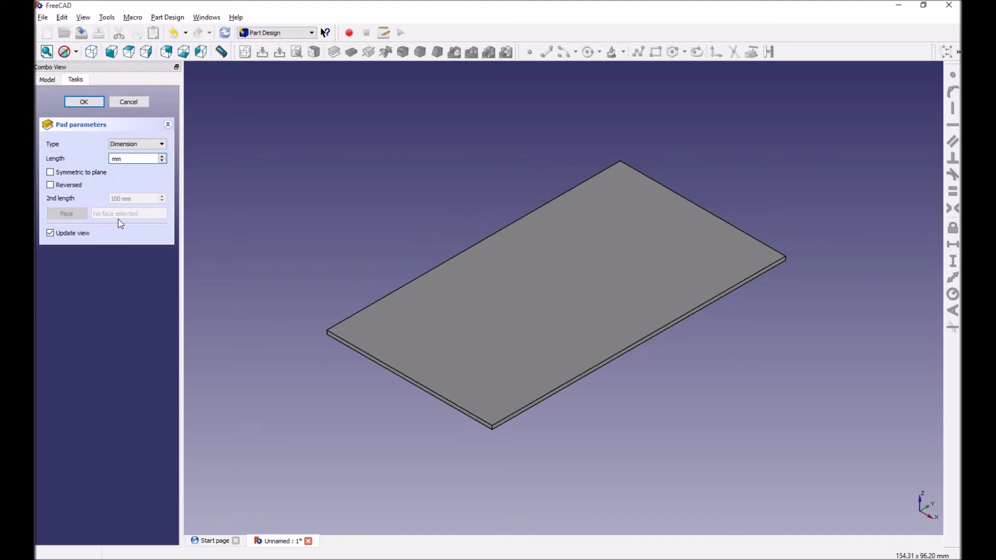
{"action": "type", "text": "6"}
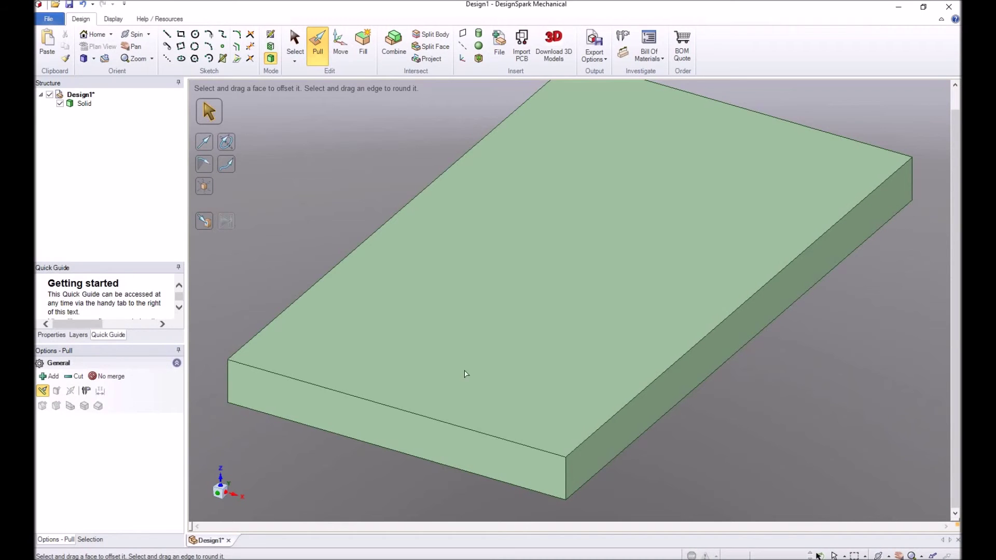
{"action": "left_click", "coordinate": [492, 420]}
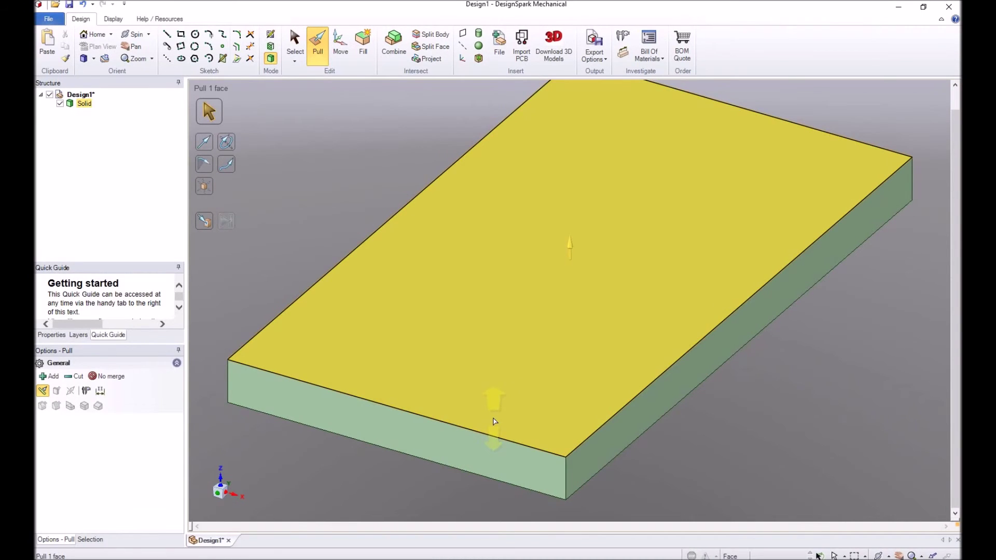
Step: Pull the DesignSpark slab's top face upward, then confirm FreeCAD's 6 mm pad
{"action": "left_click", "coordinate": [664, 470]}
{"action": "scroll", "coordinate": [650, 484], "scroll_direction": "down", "scroll_amount": 1}
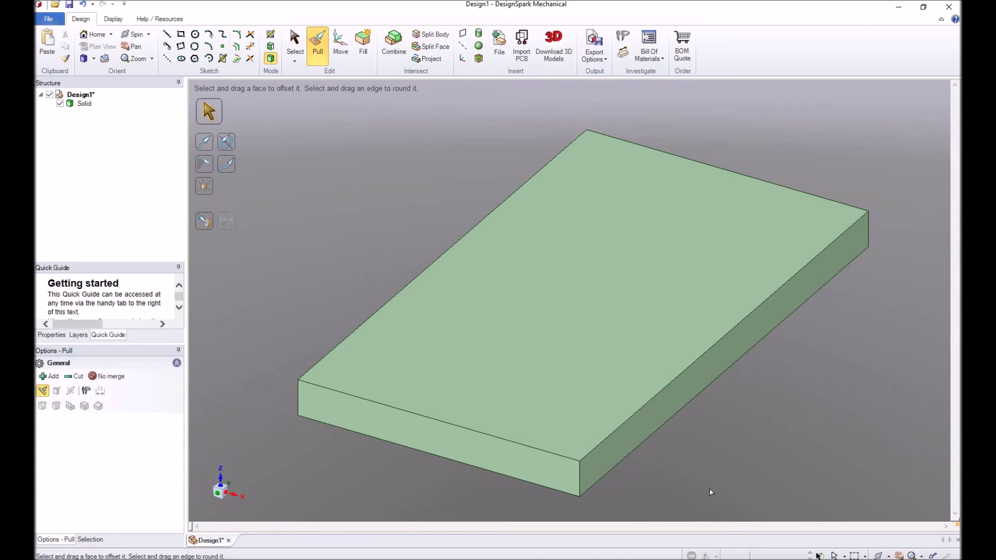
{"action": "left_click", "coordinate": [636, 348]}
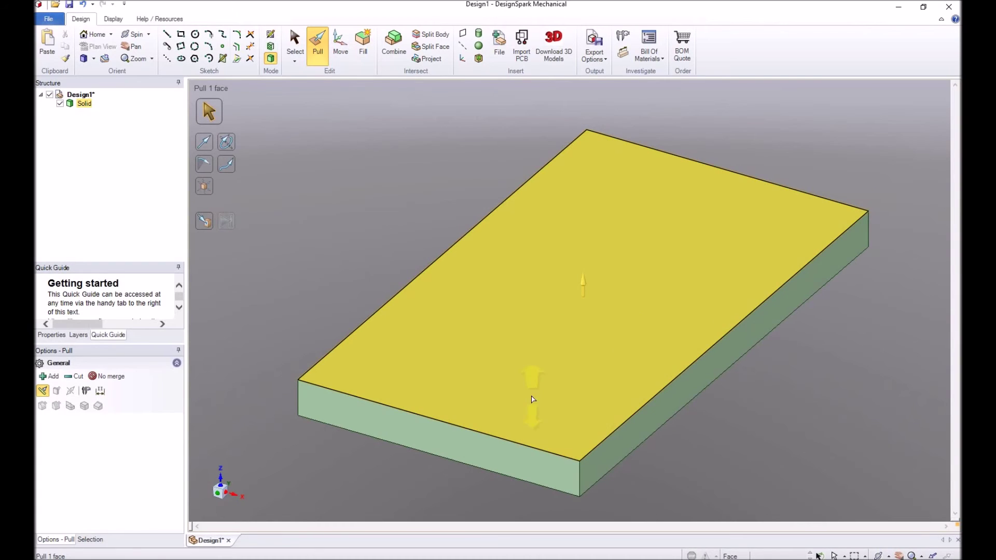
{"action": "left_click_drag", "start_coordinate": [662, 285], "coordinate": [660, 190]}
{"action": "left_click", "coordinate": [664, 275]}
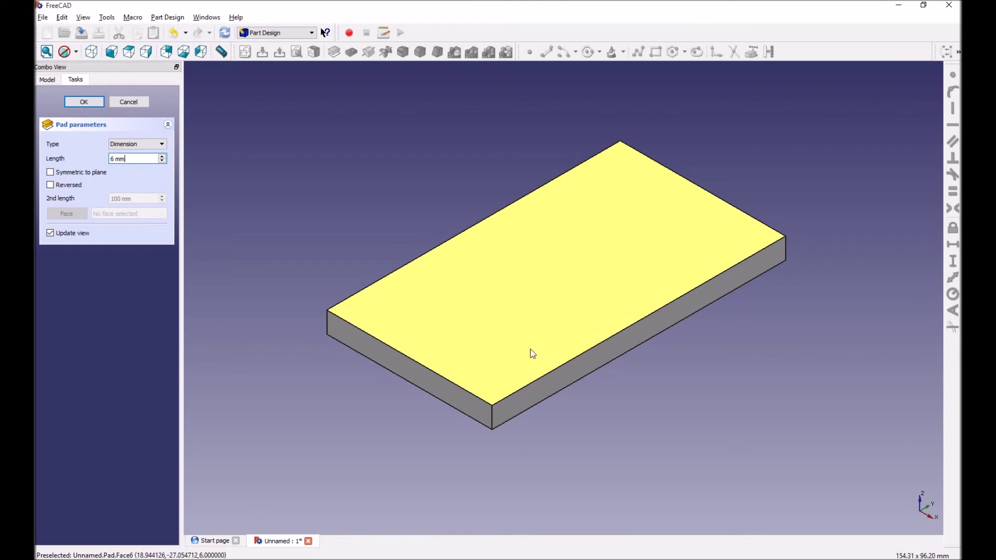
{"action": "left_click", "coordinate": [84, 102]}
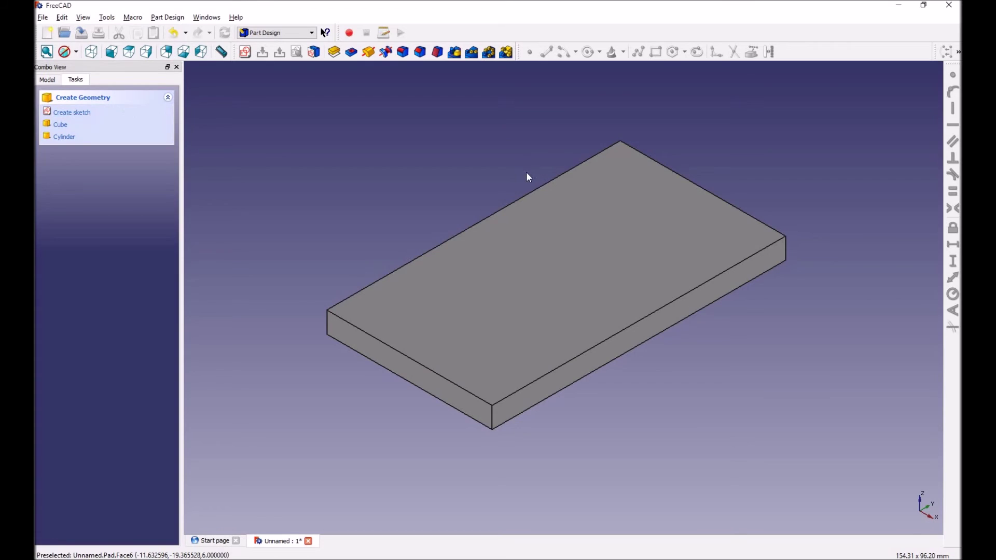